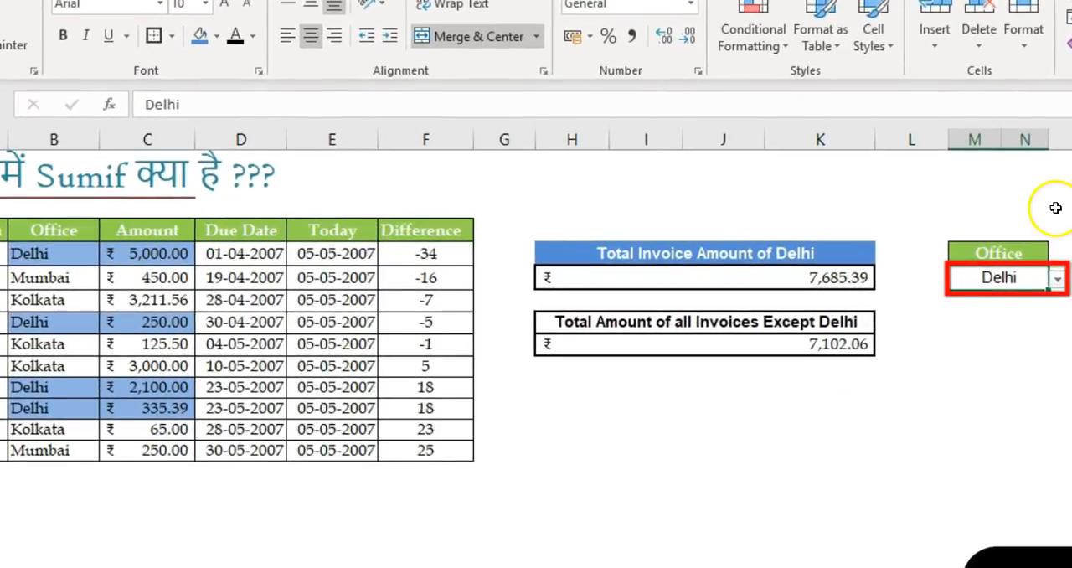
Step: Switch the Office drop-down in M5 to Mumbai, to Kolkata, and back to Delhi
left_click(1058, 279)
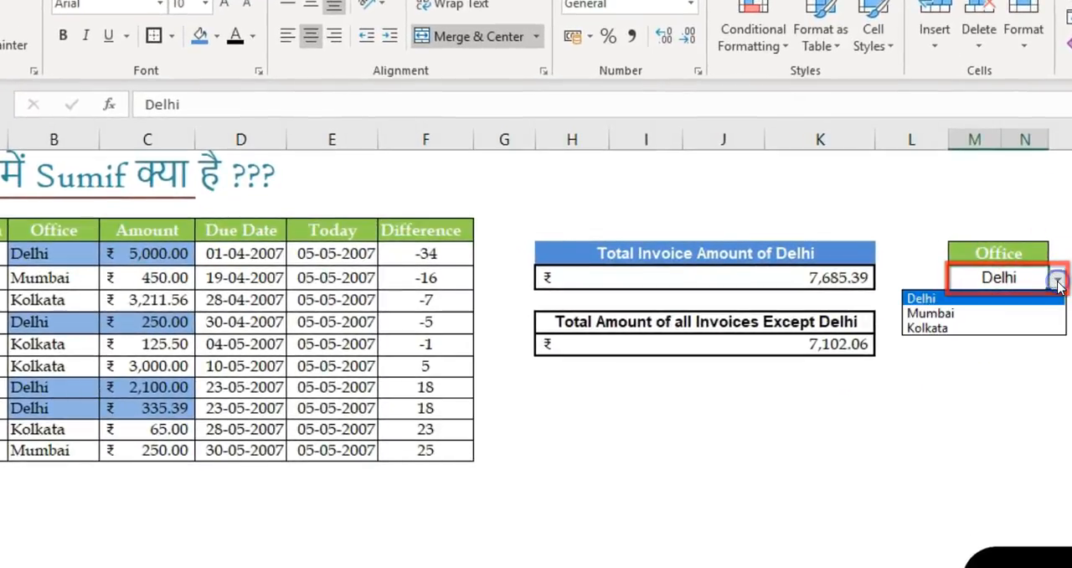
left_click(945, 313)
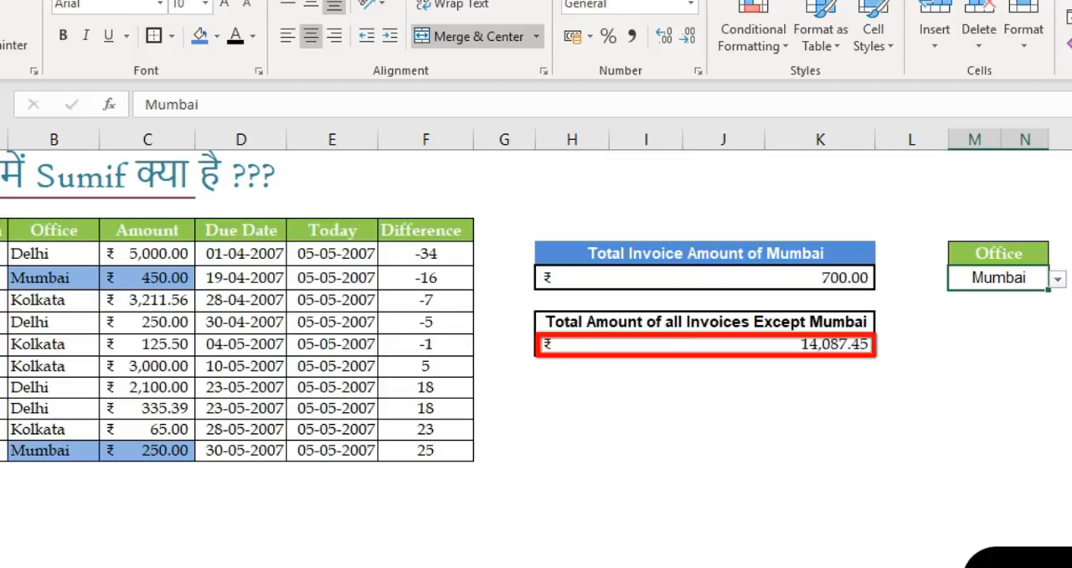
left_click(1058, 279)
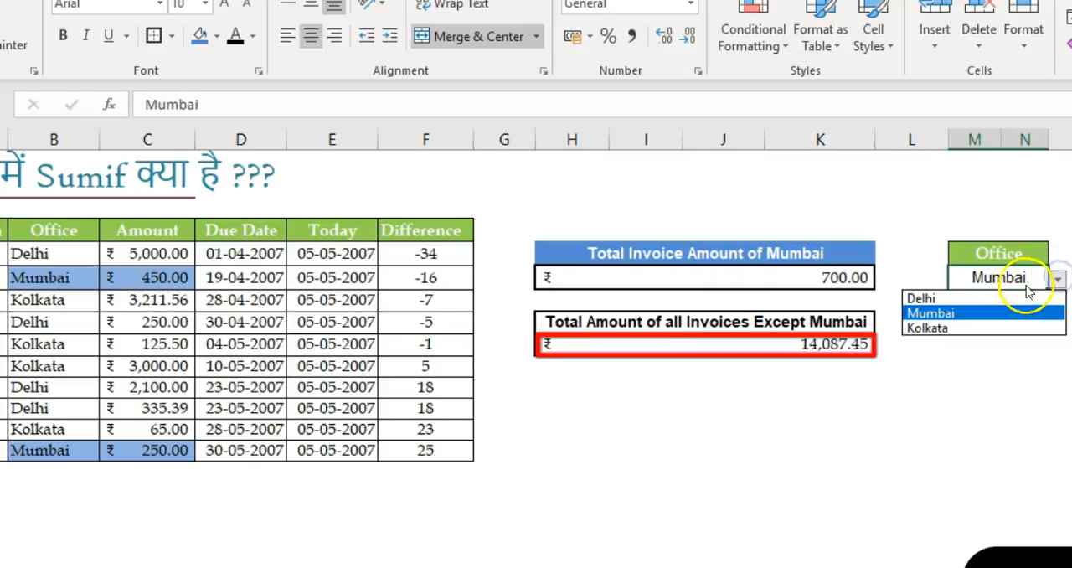
left_click(982, 330)
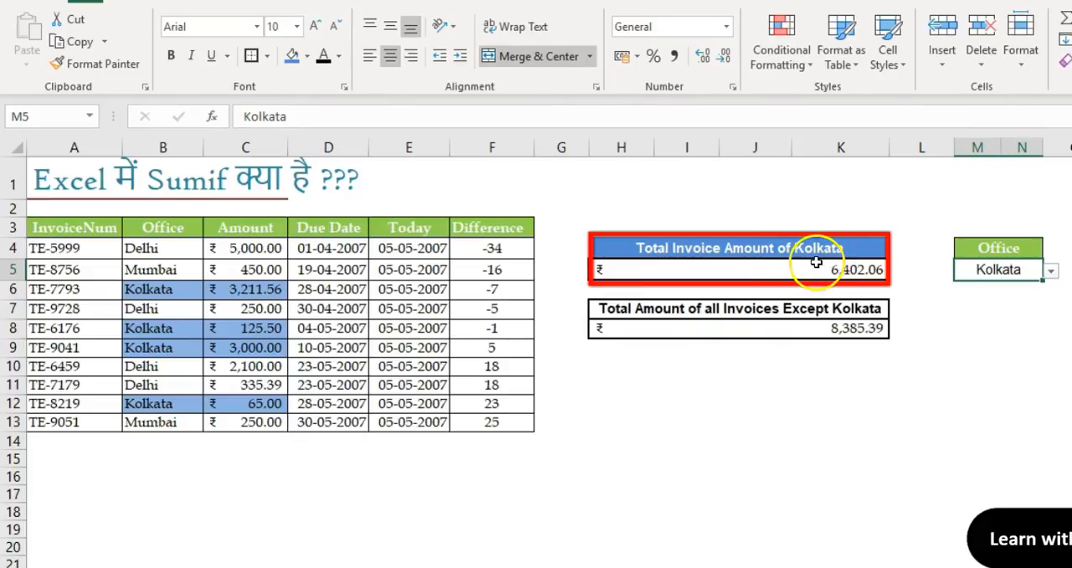
left_click(1050, 271)
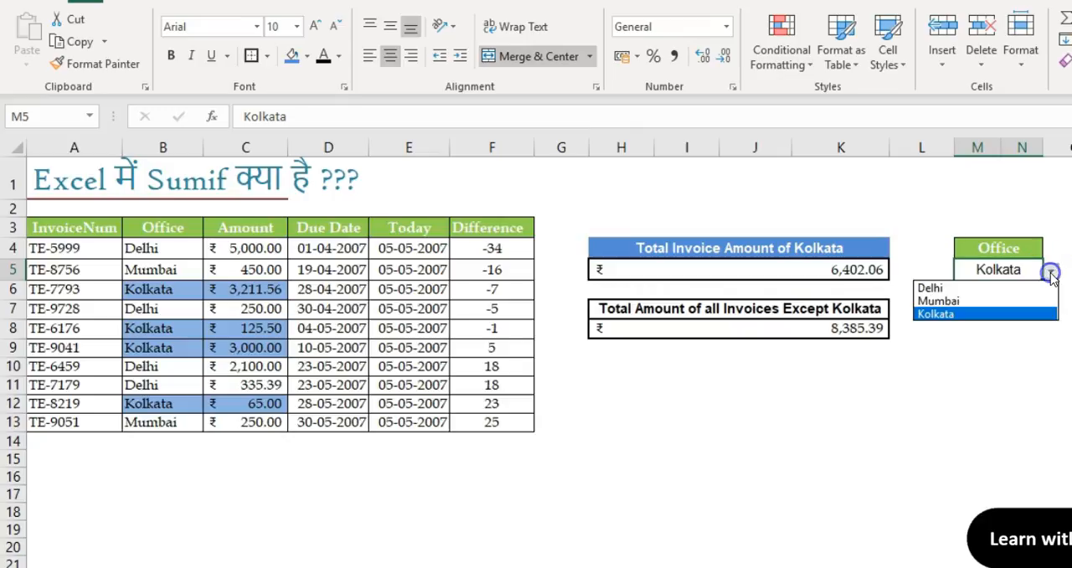
left_click(1010, 289)
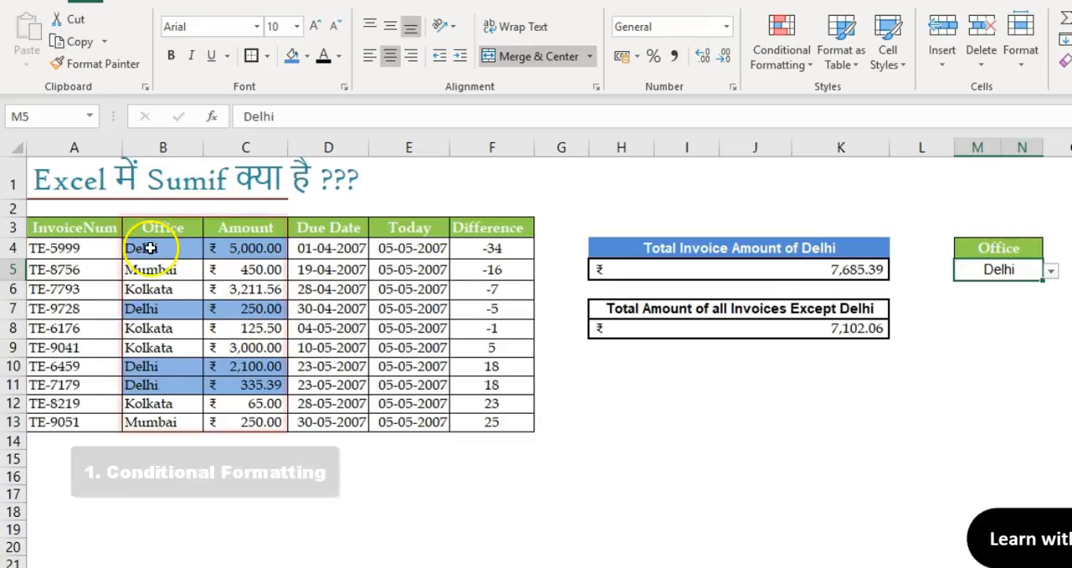
Step: Examine the highlighted range B4:C13, the SUMIF formula in H5, the joined-text heading in H4 and the Office drop-down in M5
left_click_drag(145, 246, 233, 423)
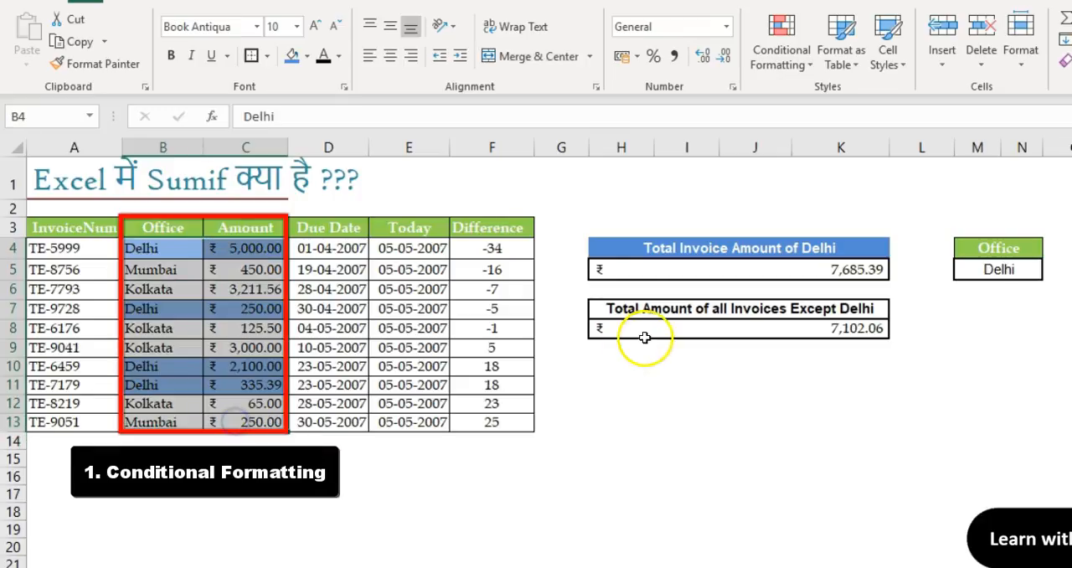
left_click(695, 276)
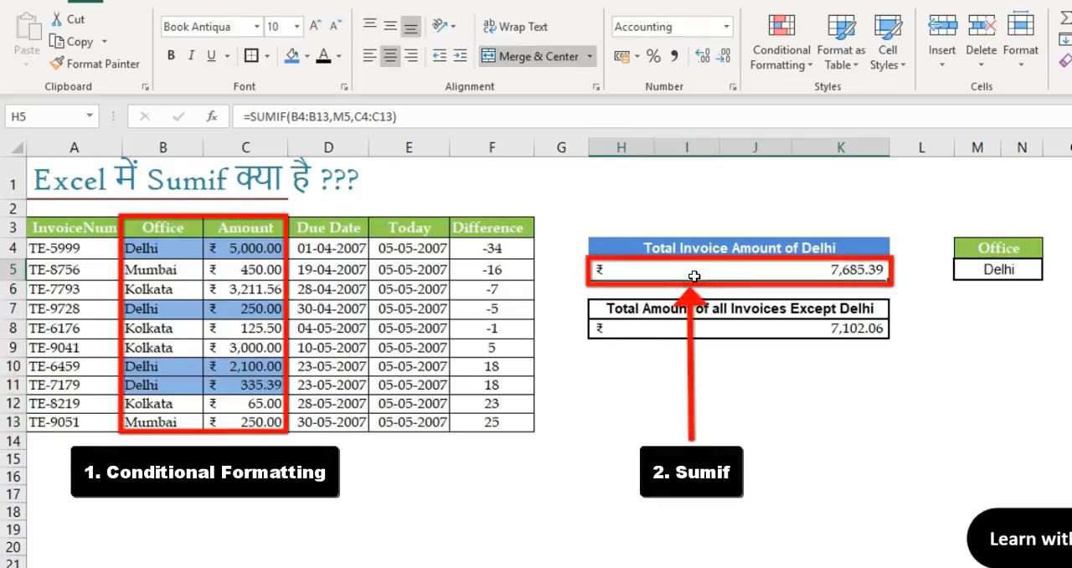
double_click(695, 277)
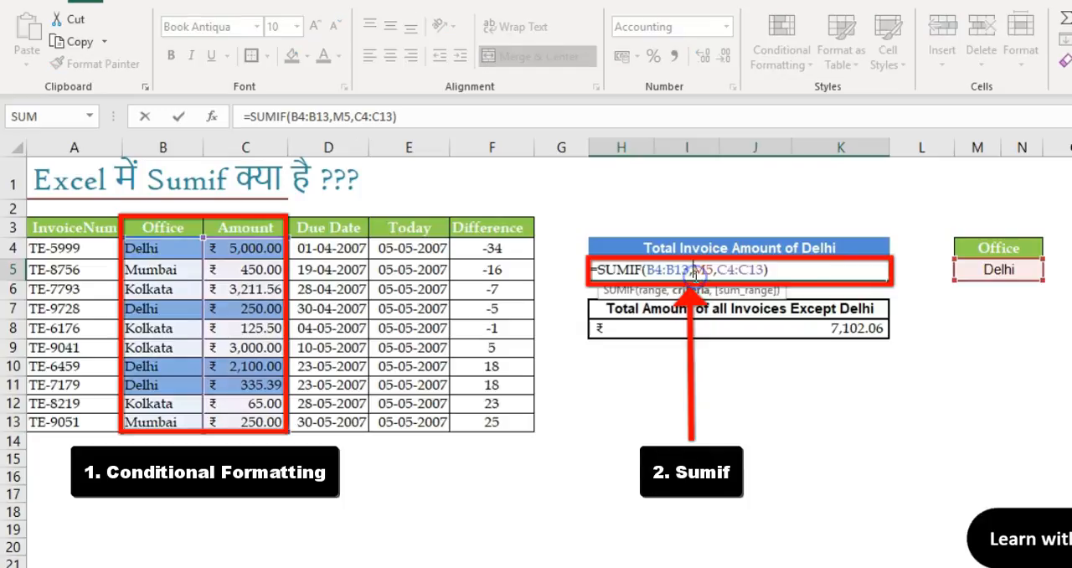
key("Return")
left_click(782, 268)
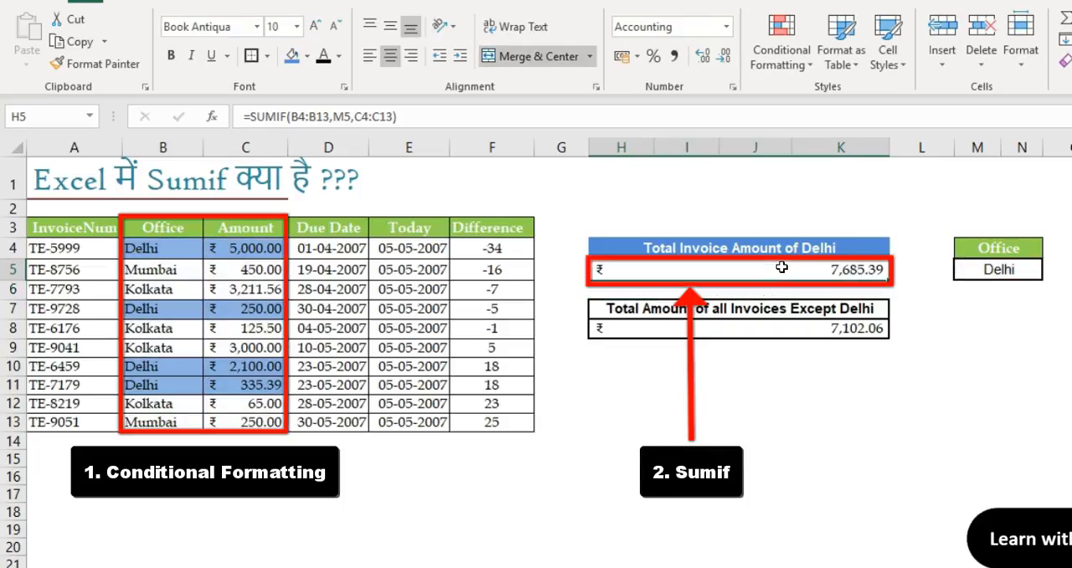
left_click(990, 268)
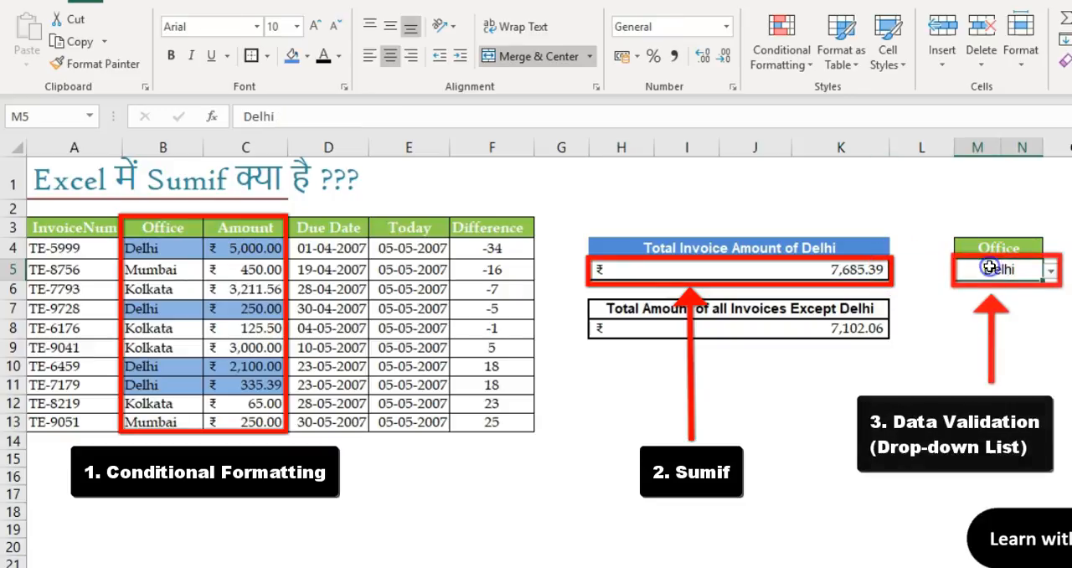
left_click(1051, 269)
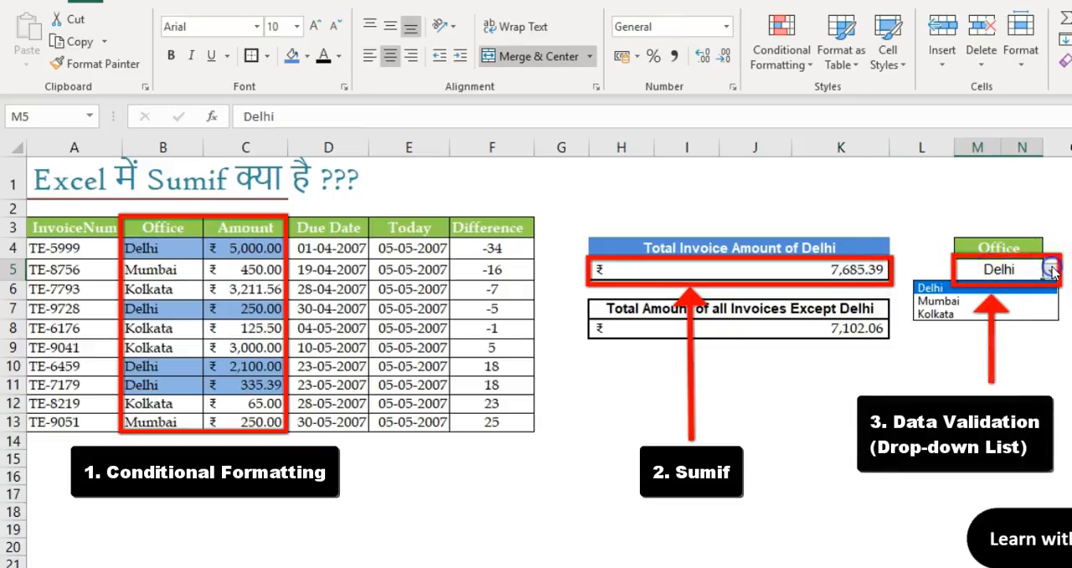
left_click(800, 245)
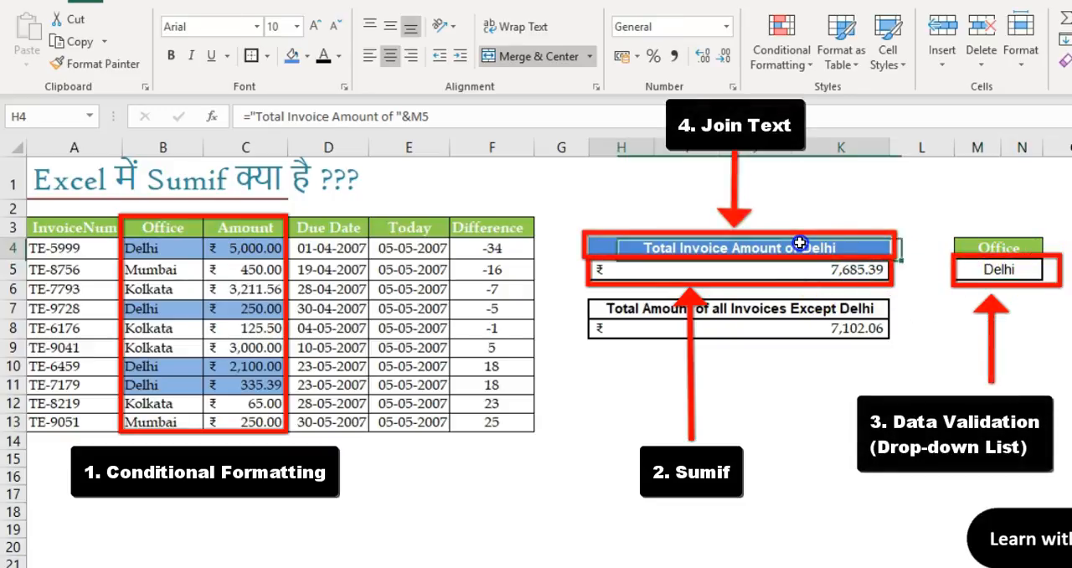
left_click(994, 269)
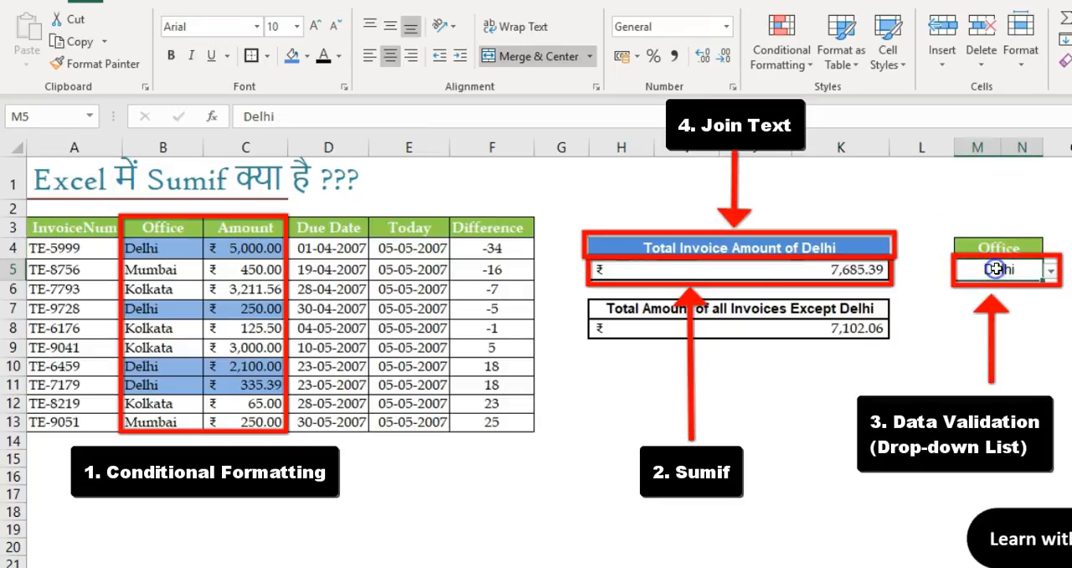
left_click(1051, 269)
left_click(985, 299)
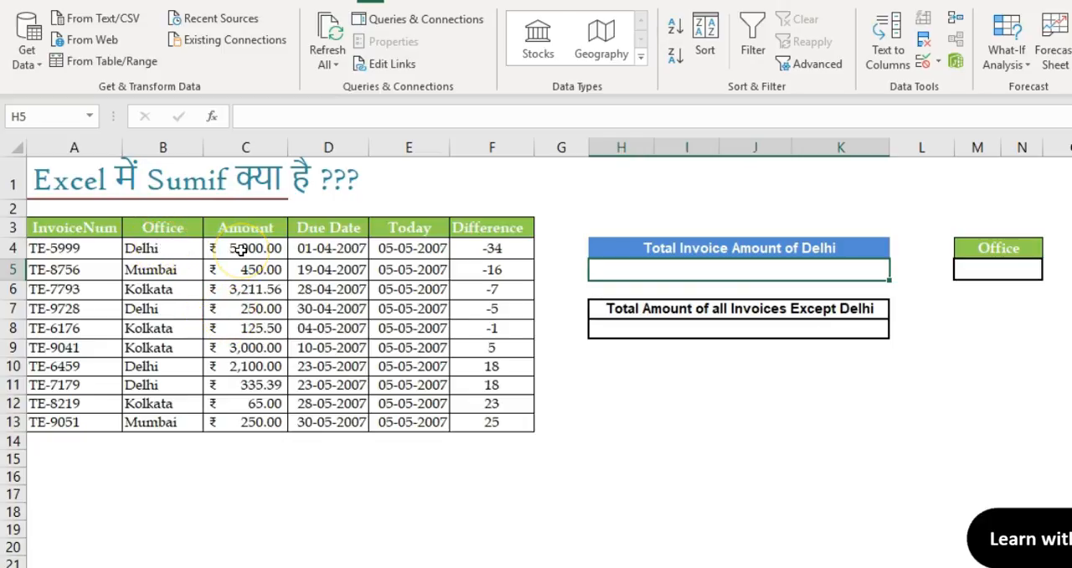
Step: Total the Delhi invoice amounts in H5 with the formula =SUM(C4,C7,C10,C11)
left_click(658, 270)
type("=sum")
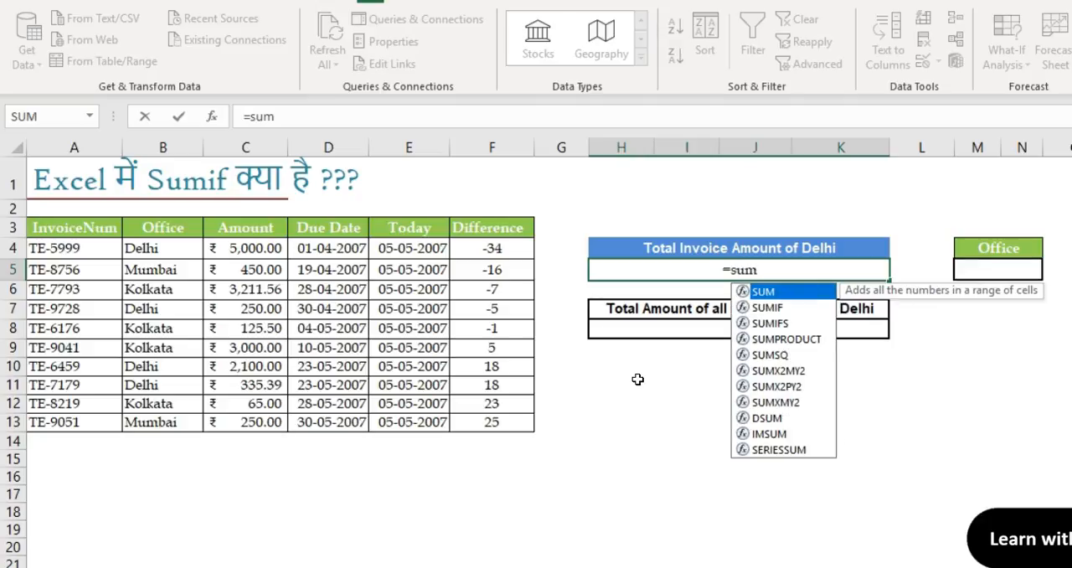
key("Tab")
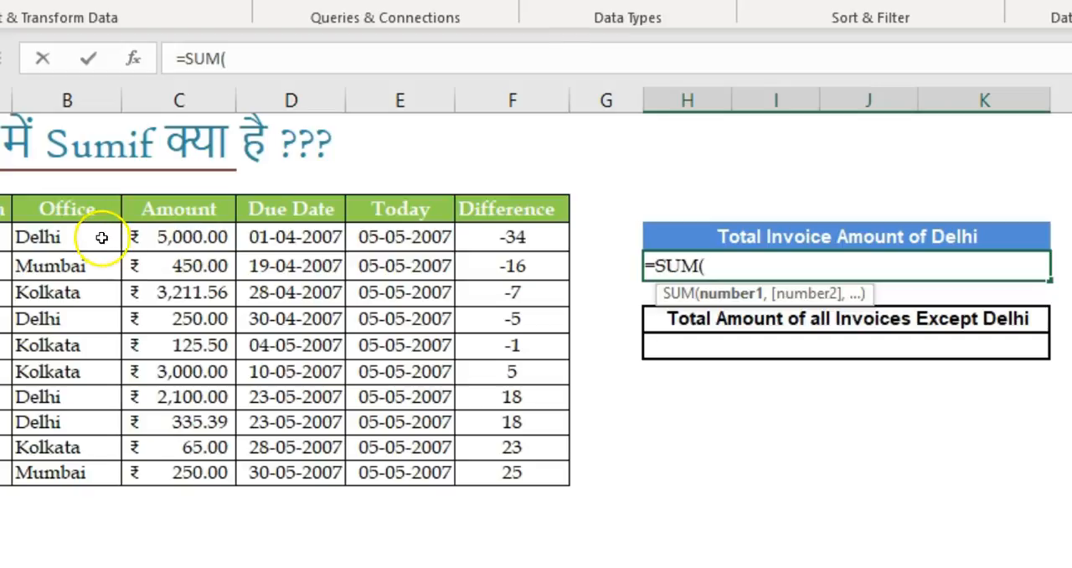
left_click(181, 238)
type(",")
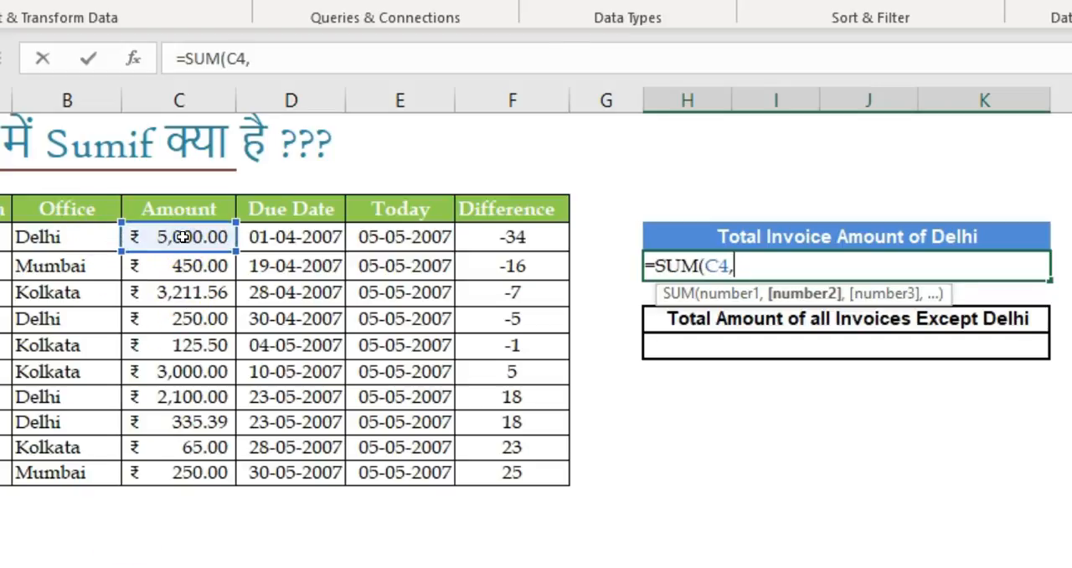
left_click(171, 317)
type(",")
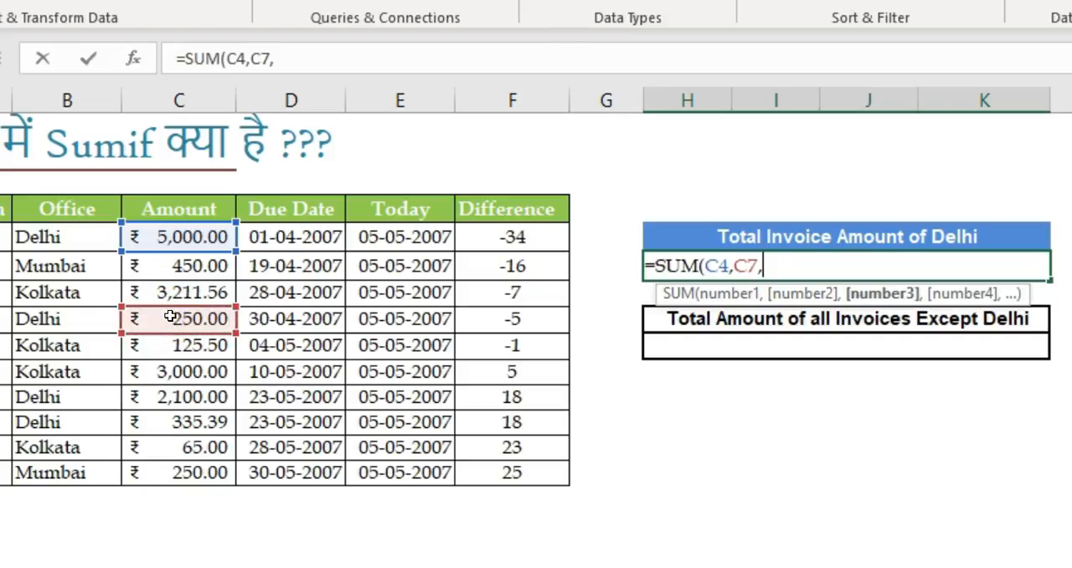
left_click(167, 400)
type(",")
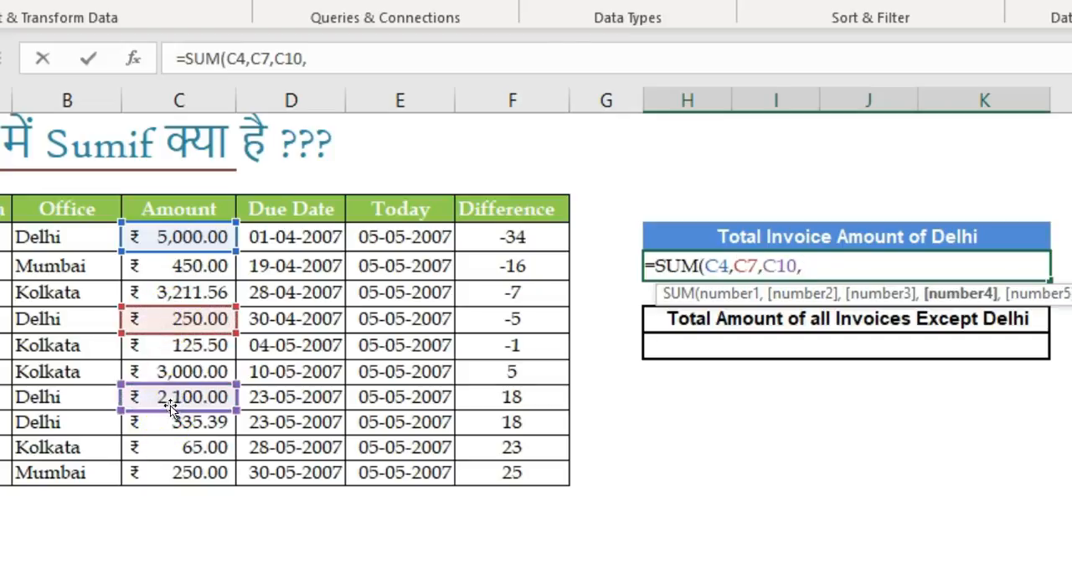
left_click(172, 419)
type(")")
key("Return")
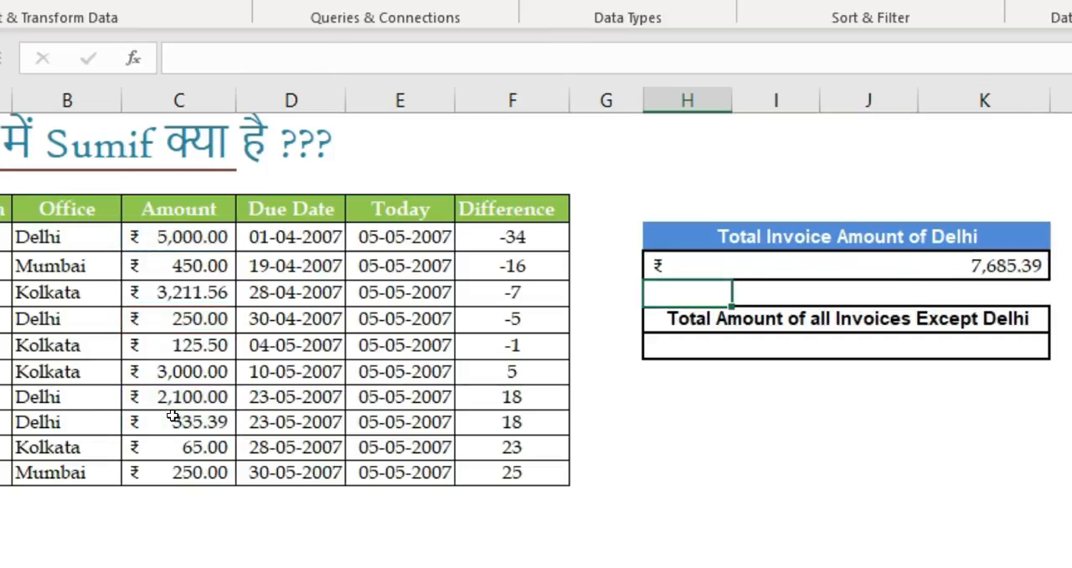
key("Up")
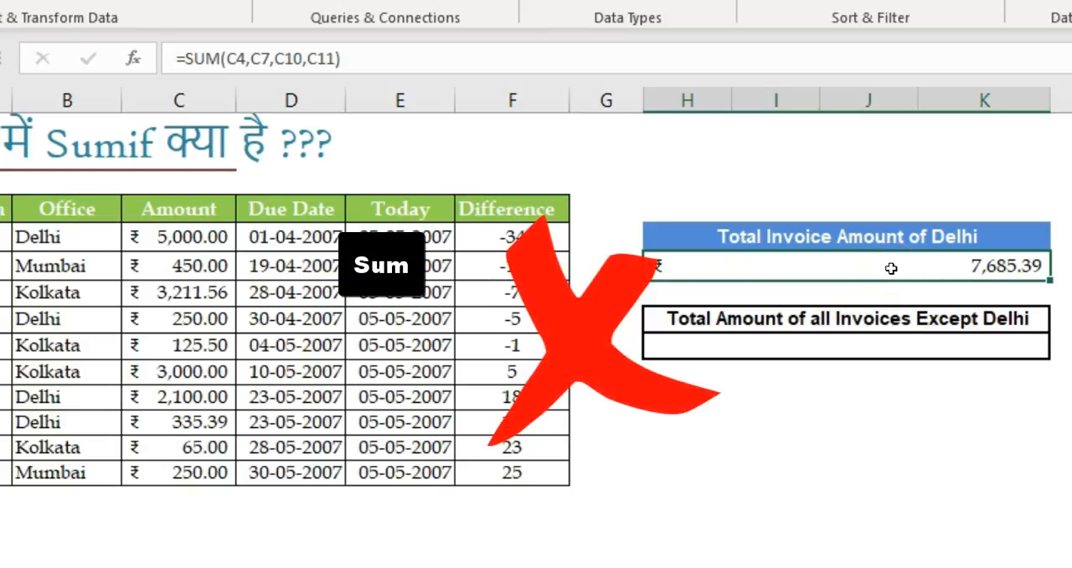
Step: Clear the SUM formula from the Total Invoice Amount of Delhi cell H5
left_click(947, 266)
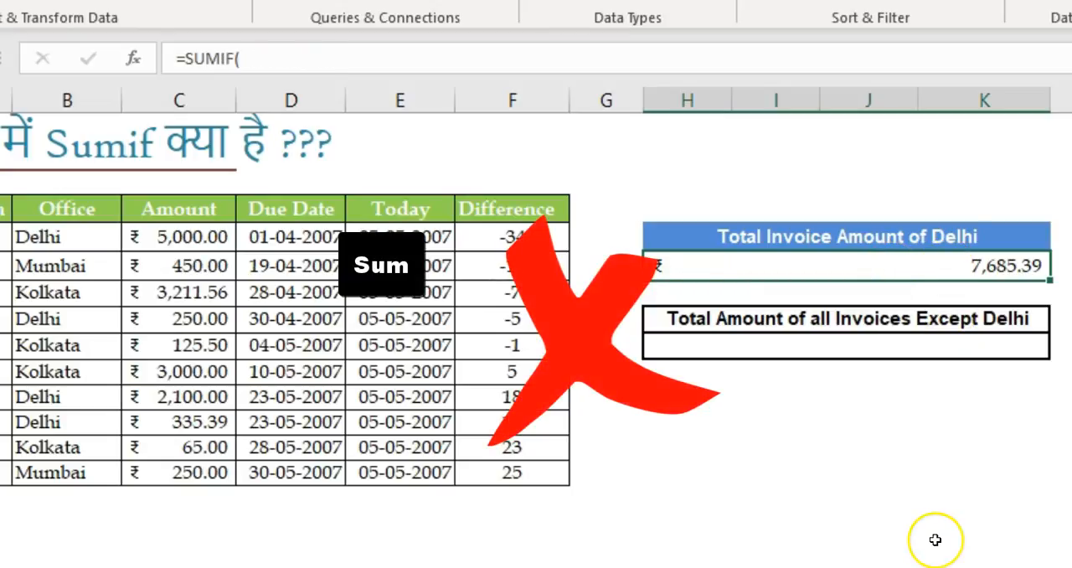
key("Escape")
key("Delete")
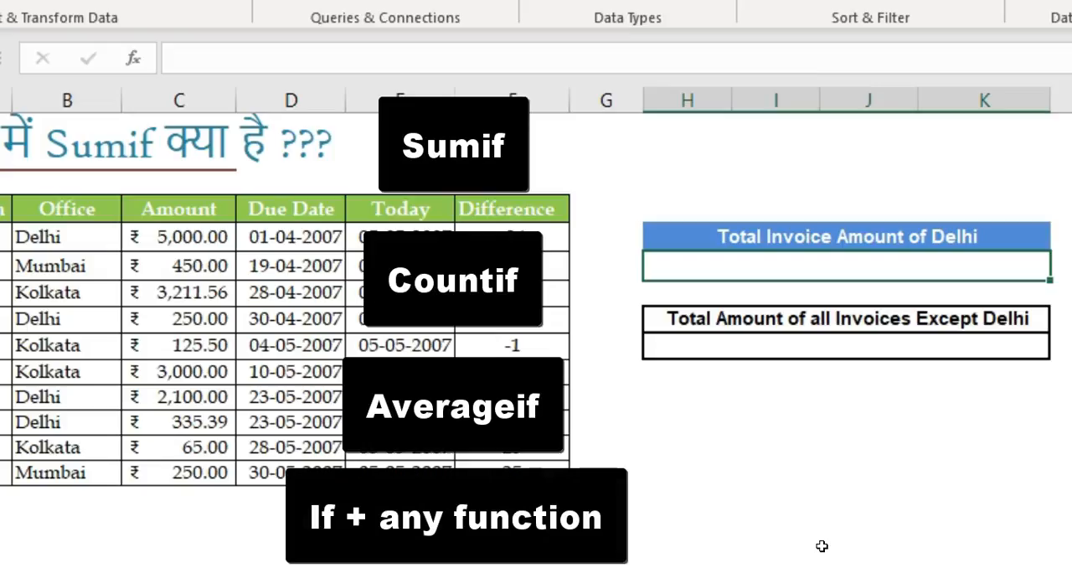
Step: Enter =SUMIF(B4:B13,"delhi",C4:C13) in H5 to total the invoice amounts of the Delhi office
type("=sumif")
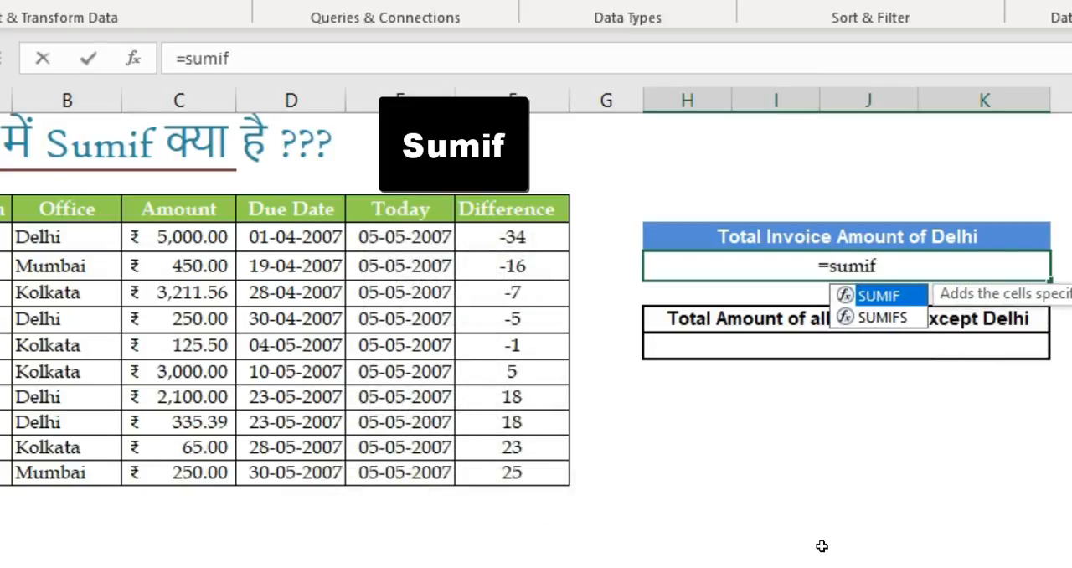
key("Tab")
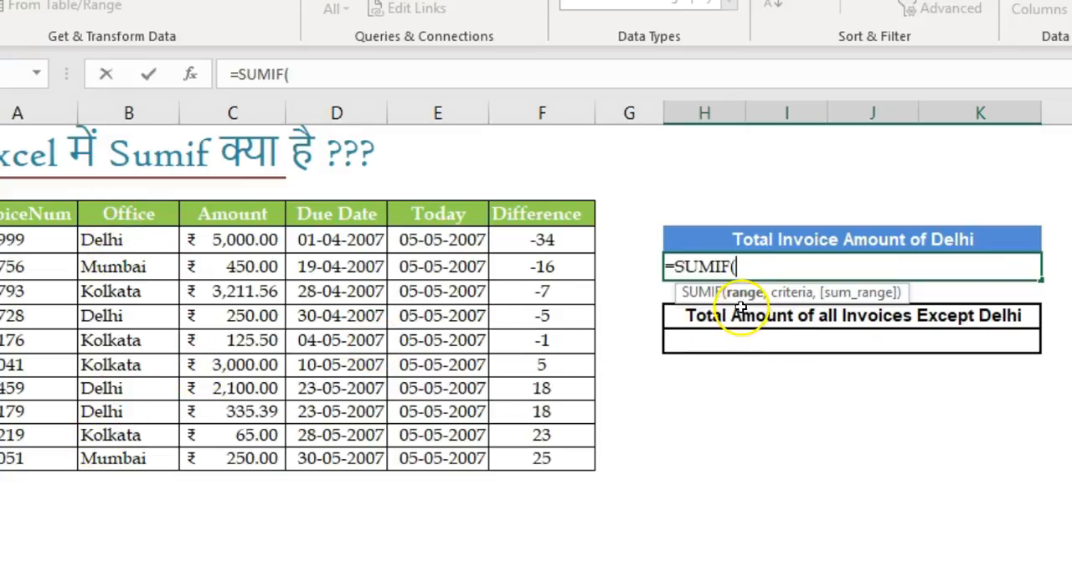
left_click(124, 238)
left_click_drag(124, 238, 124, 460)
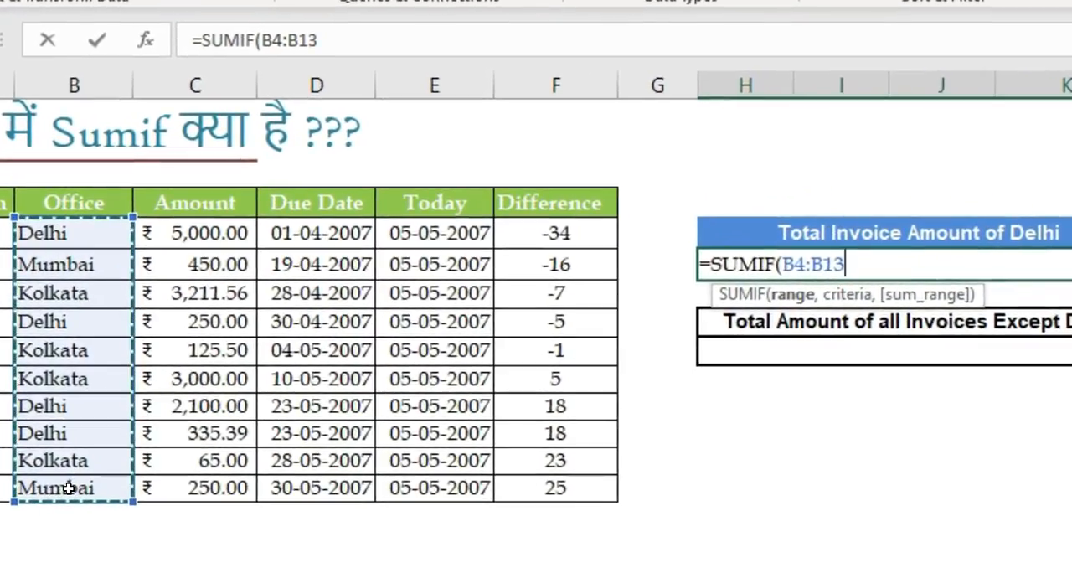
type(",")
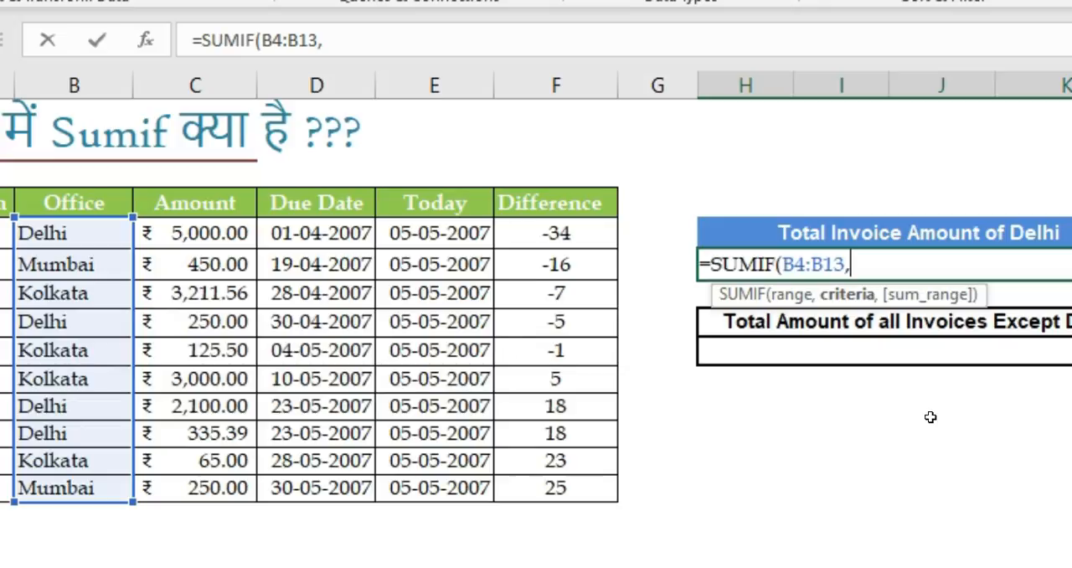
type("\"delhi")
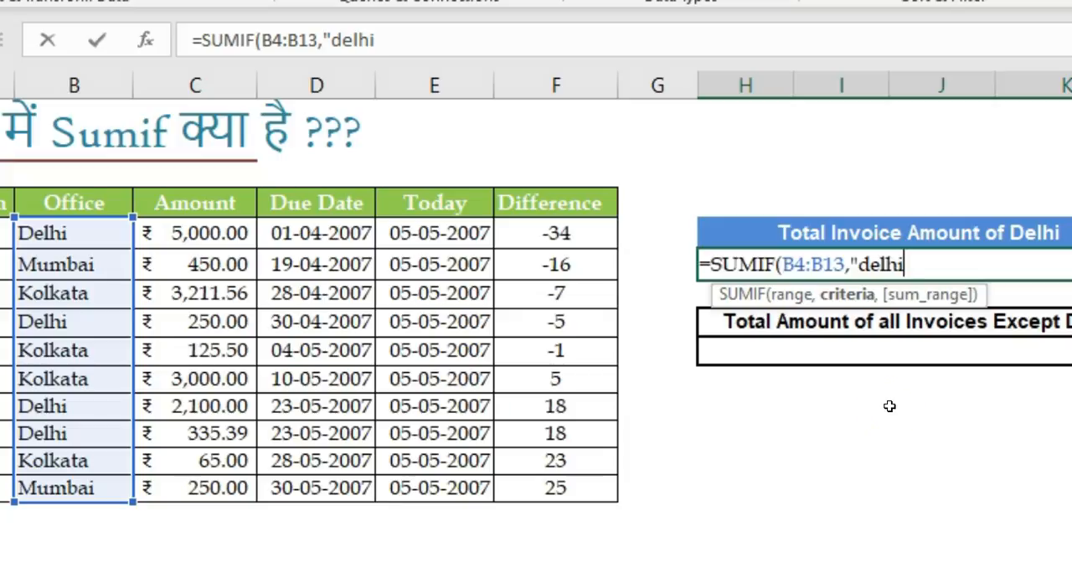
type("\",")
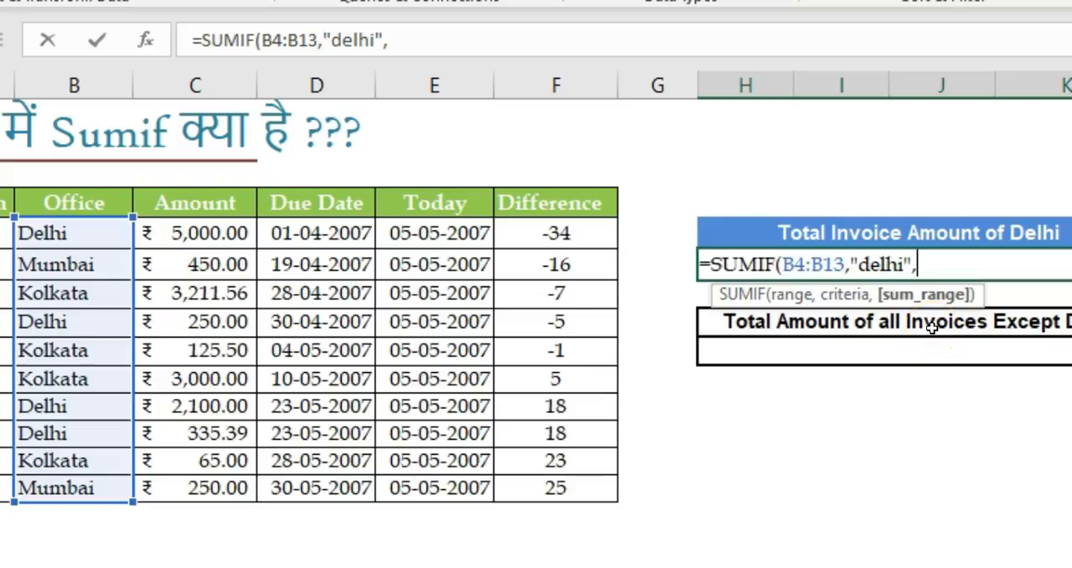
left_click_drag(219, 237, 217, 480)
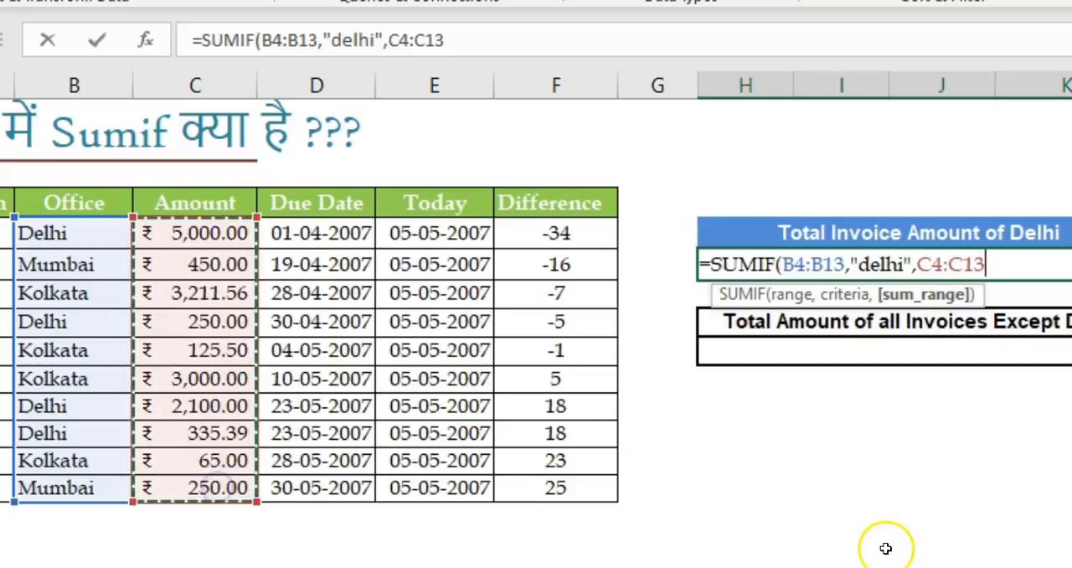
type(")")
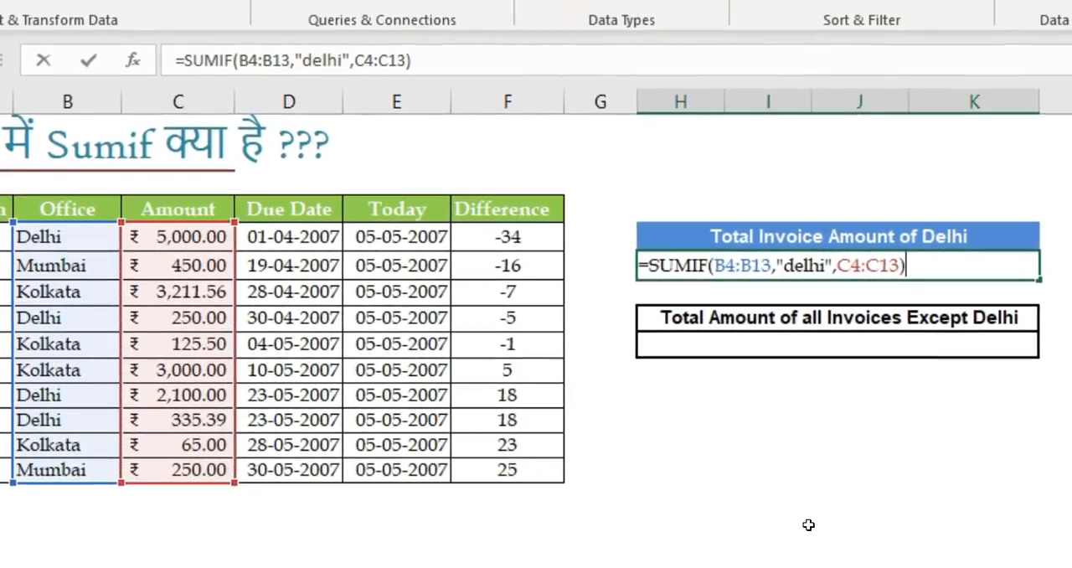
key("Return")
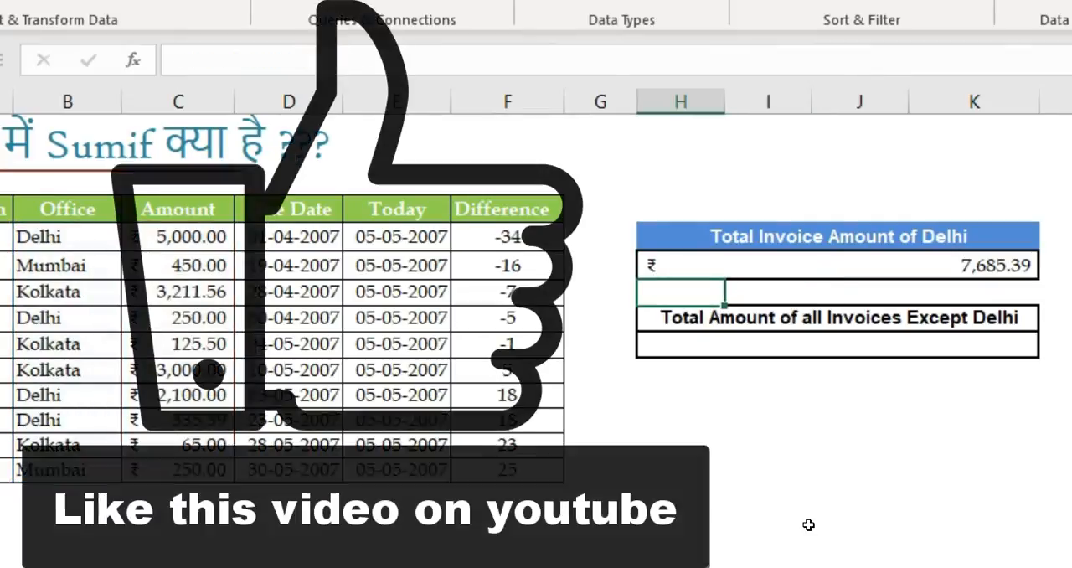
key("Up")
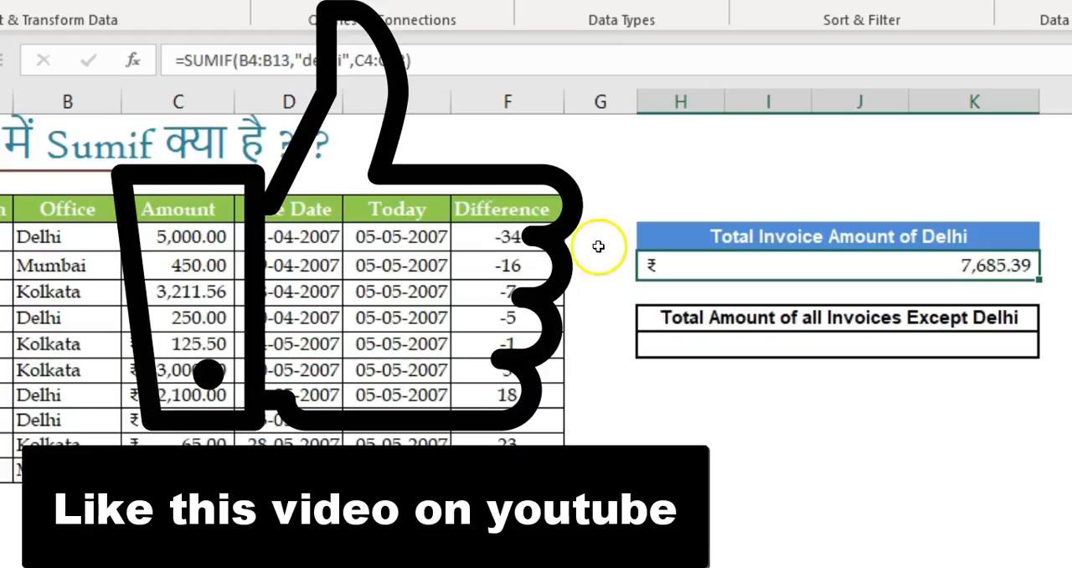
Step: Filter the Office column to Delhi, select the visible amounts to check the H5 total, and remove the filter
left_click(87, 208)
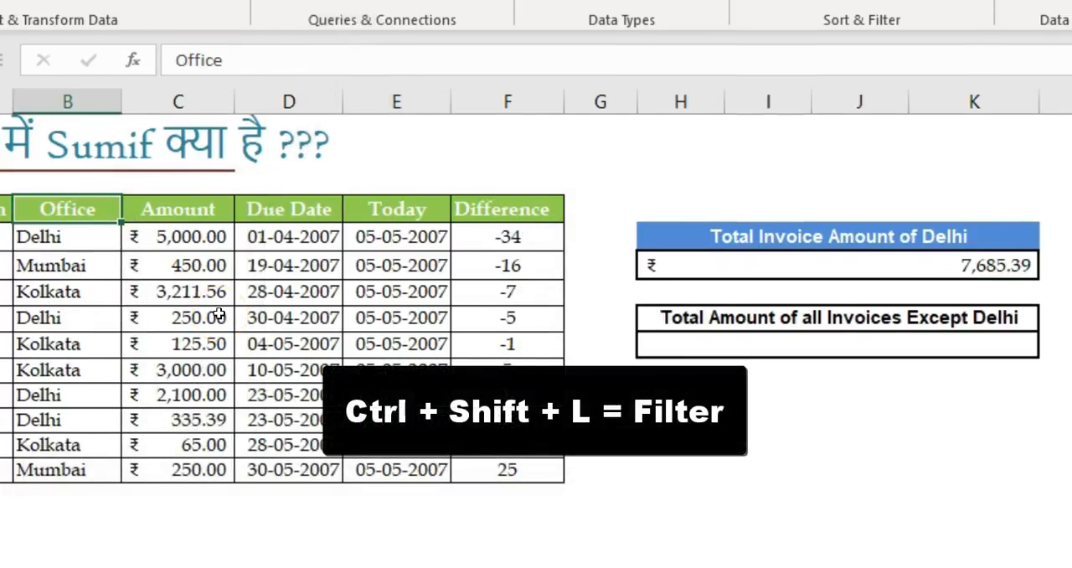
key("ctrl+shift+l")
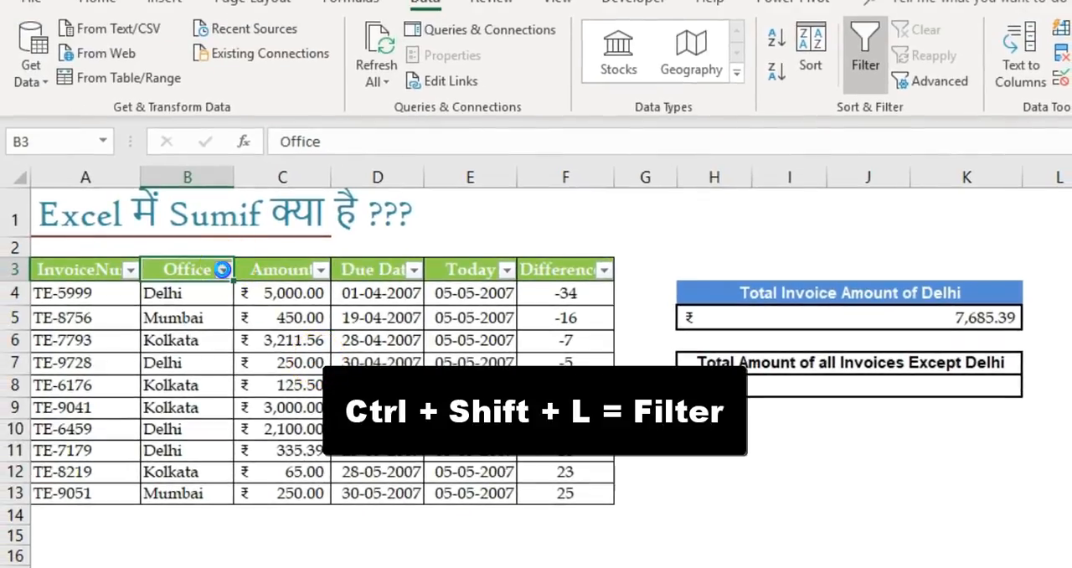
left_click(223, 270)
left_click(64, 479)
left_click(64, 498)
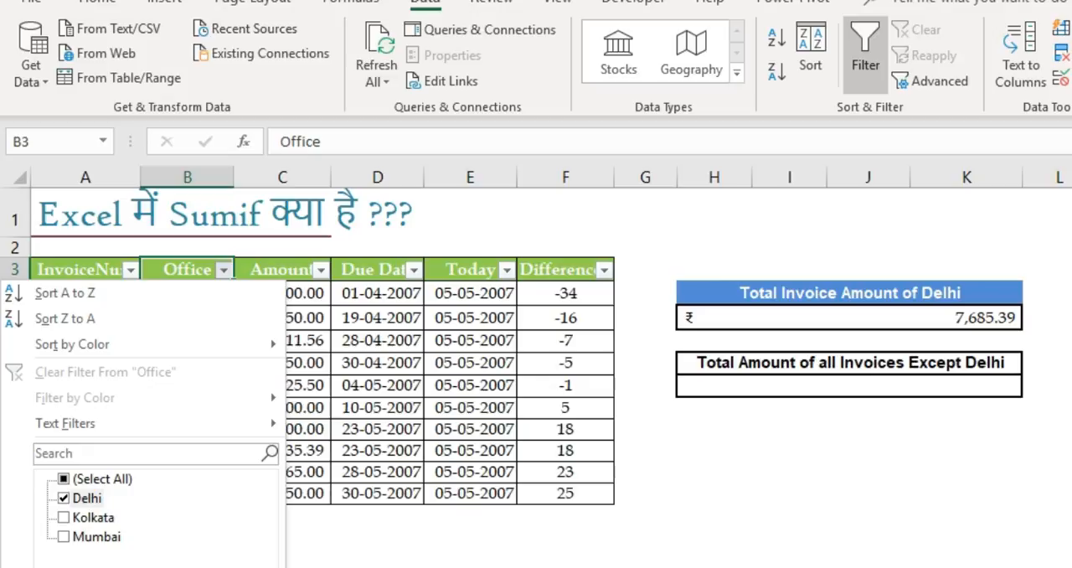
key("Return")
left_click_drag(289, 294, 292, 316)
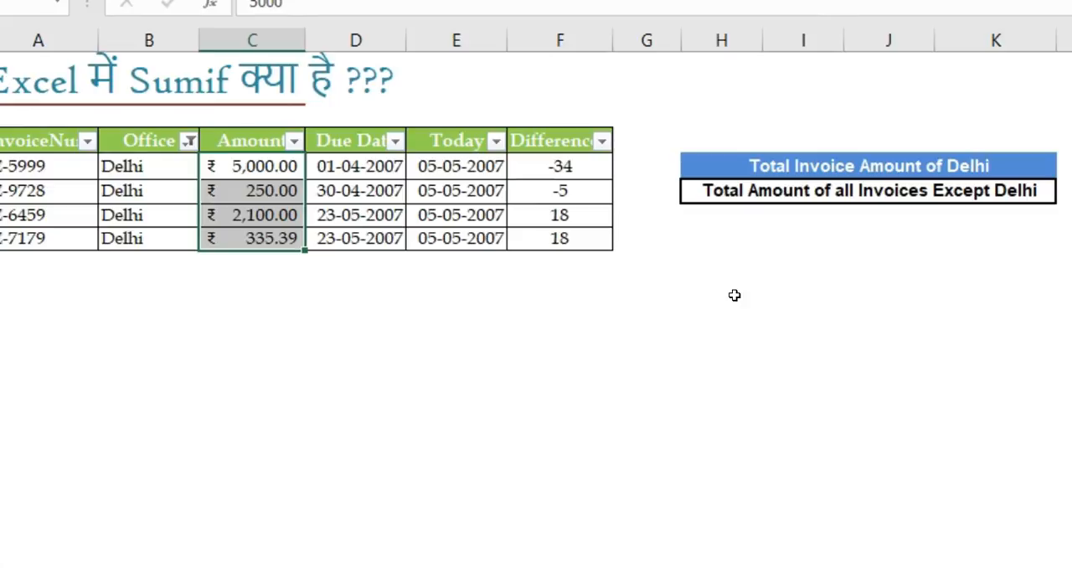
key("ctrl+shift+l")
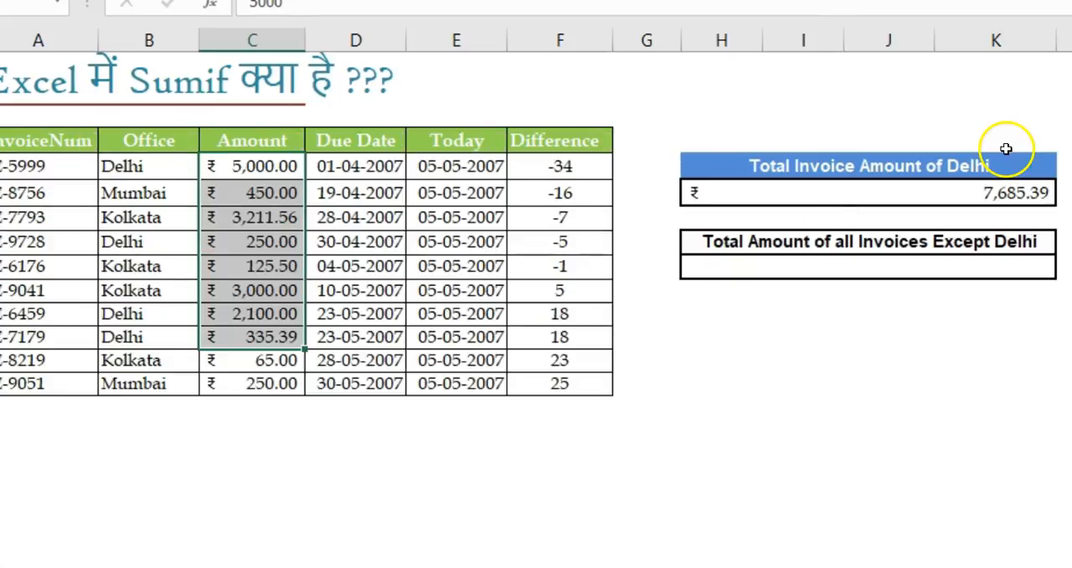
left_click(1016, 193)
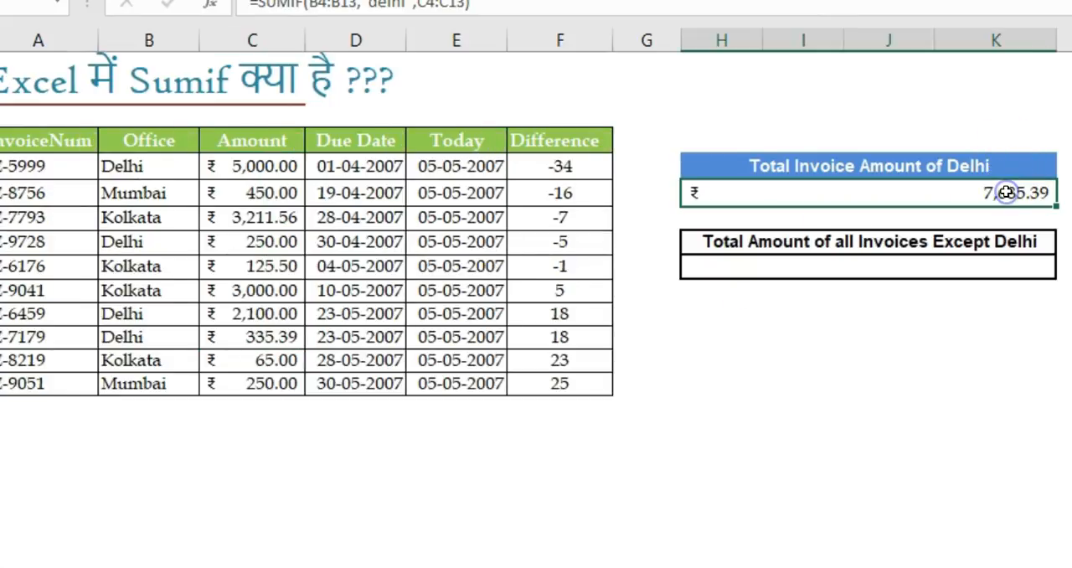
left_click(814, 272)
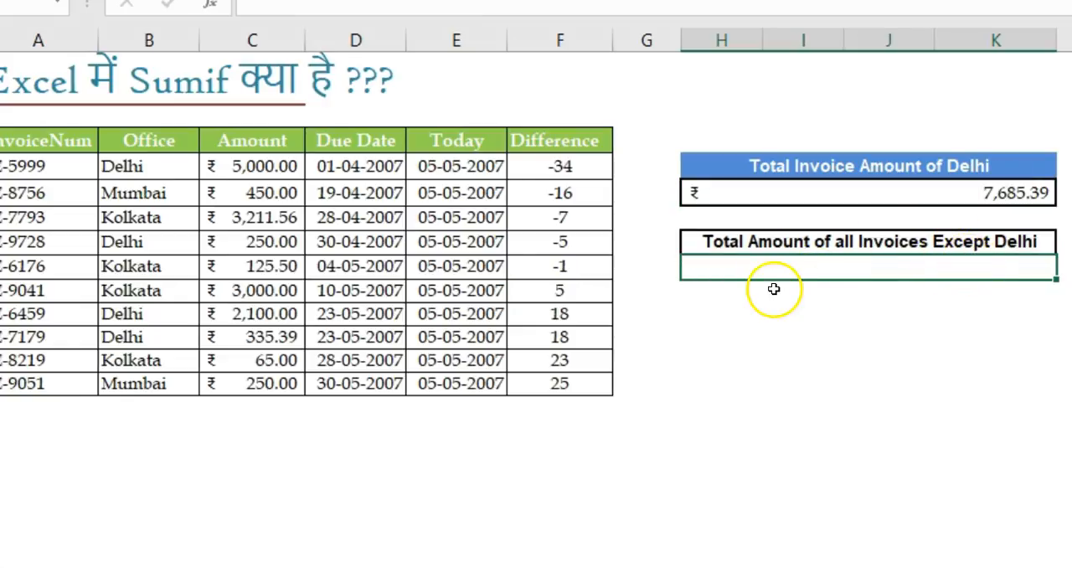
left_click(178, 197)
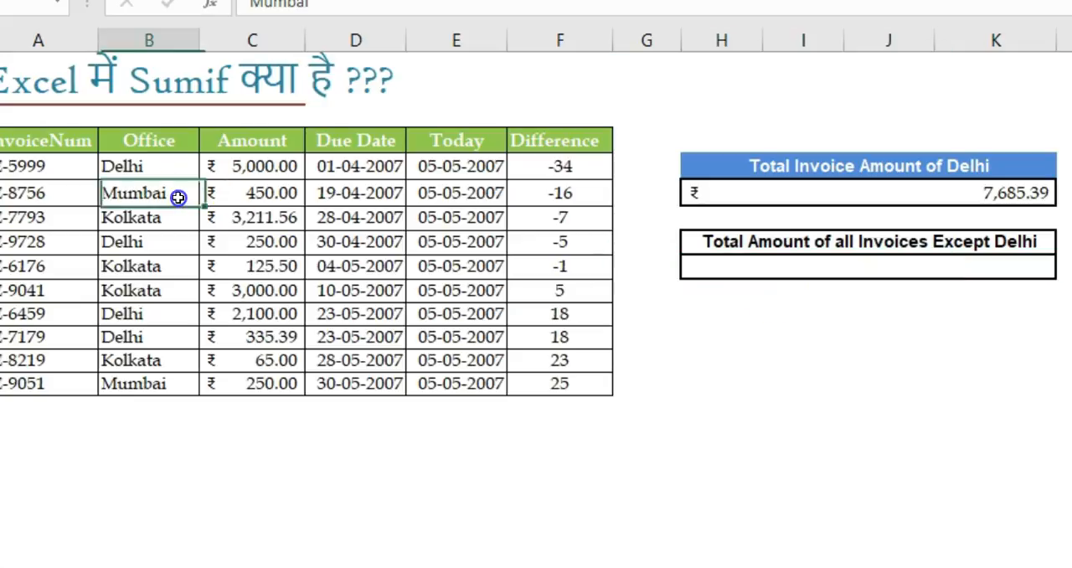
left_click(794, 271)
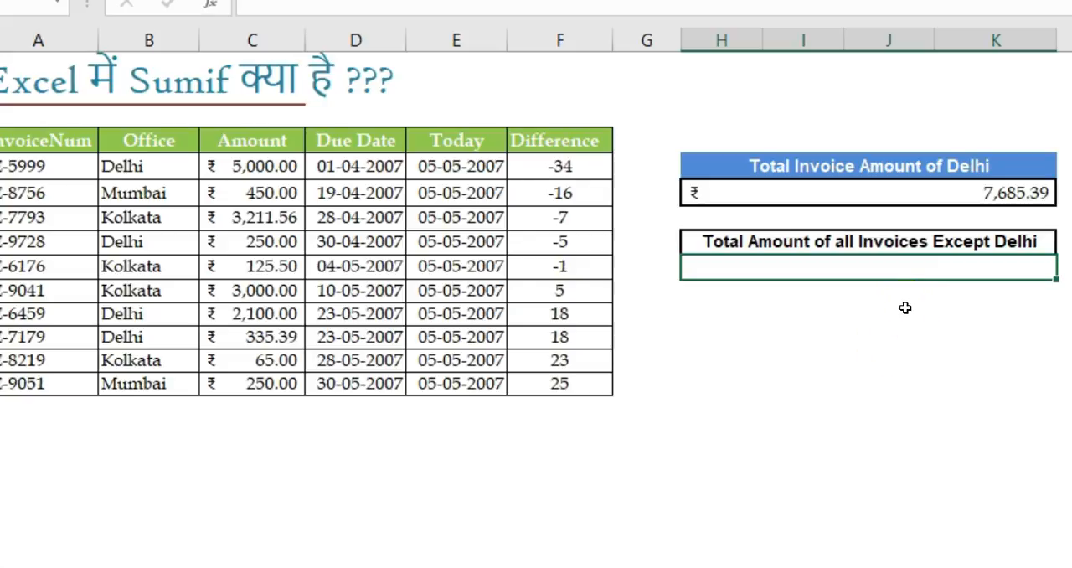
left_click(880, 331)
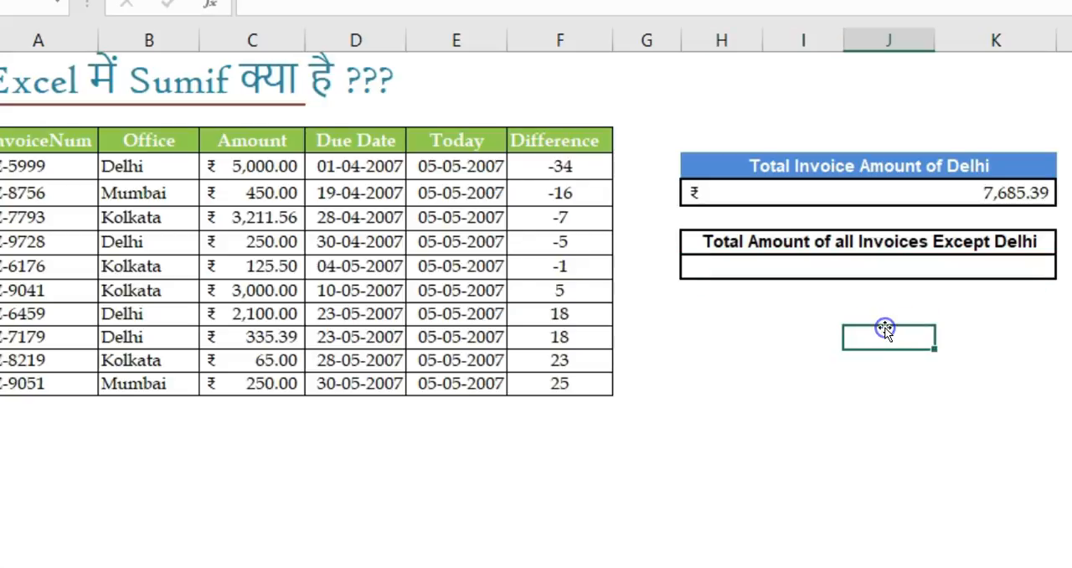
Step: Enter the sample comparison criteria <2 in H10 and >2 in H11
left_click(743, 312)
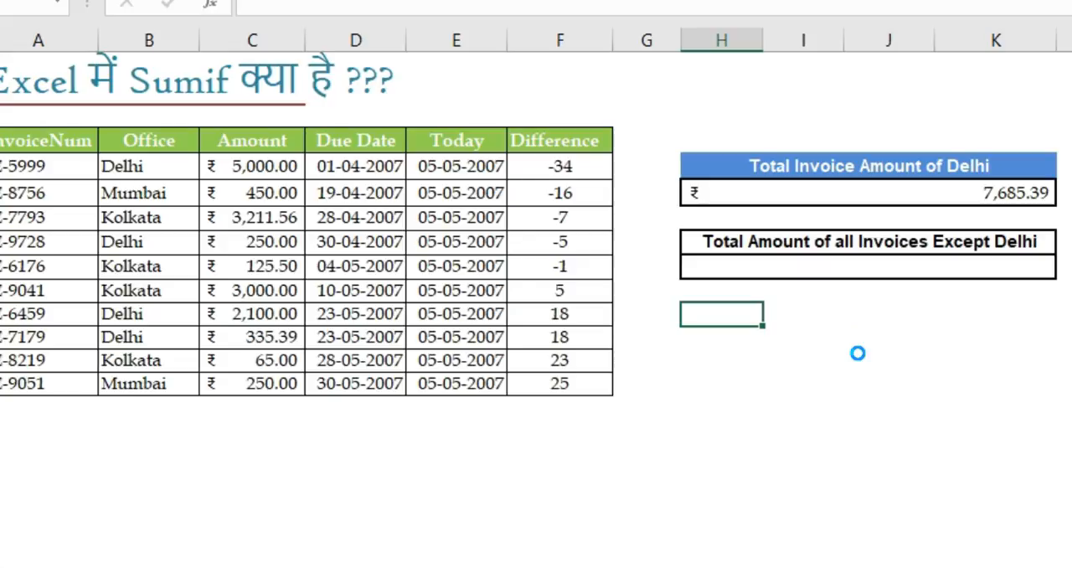
type("<2")
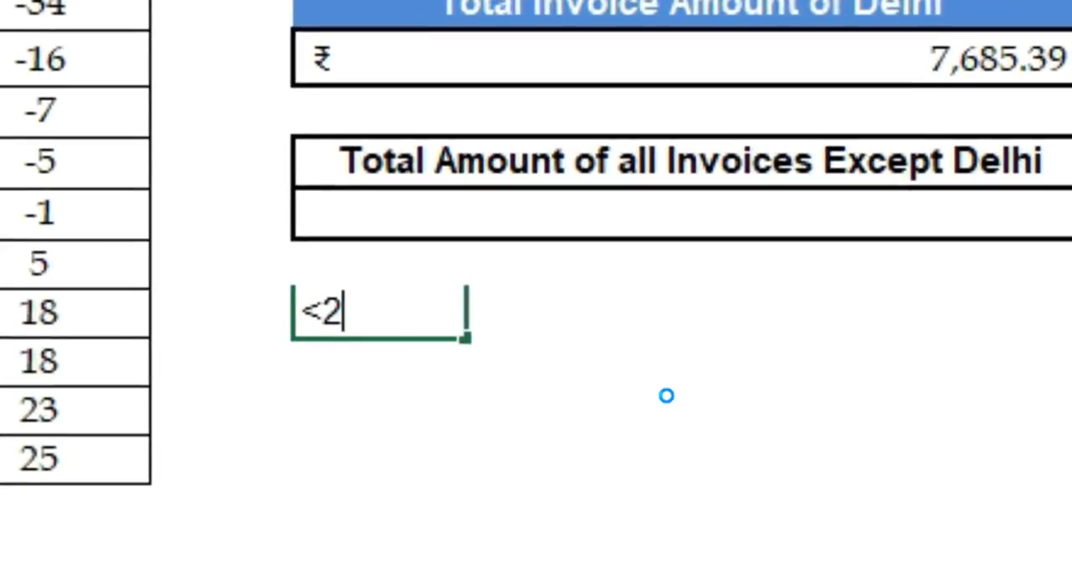
key("Return")
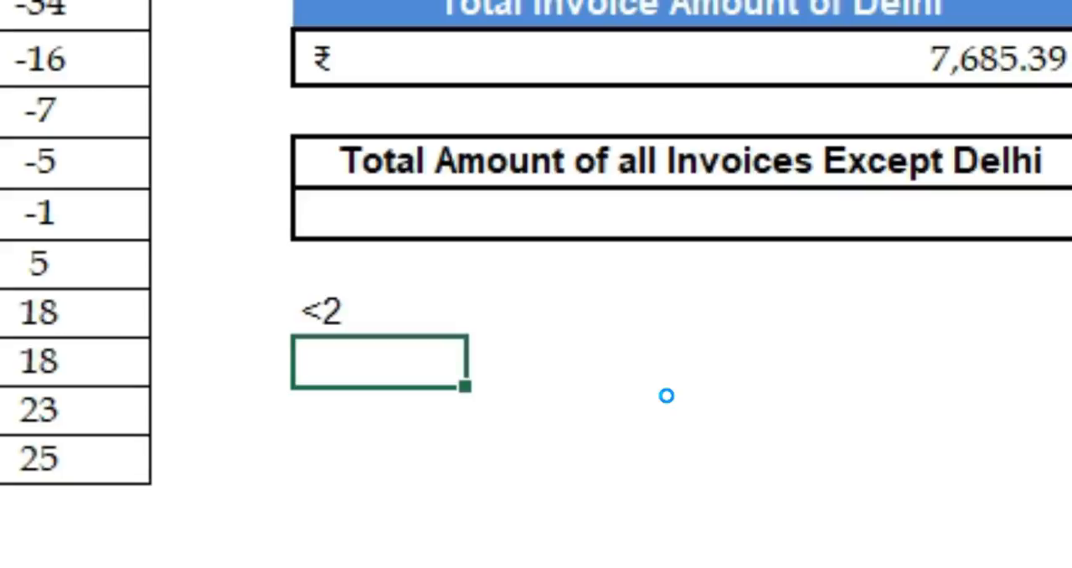
key("Up")
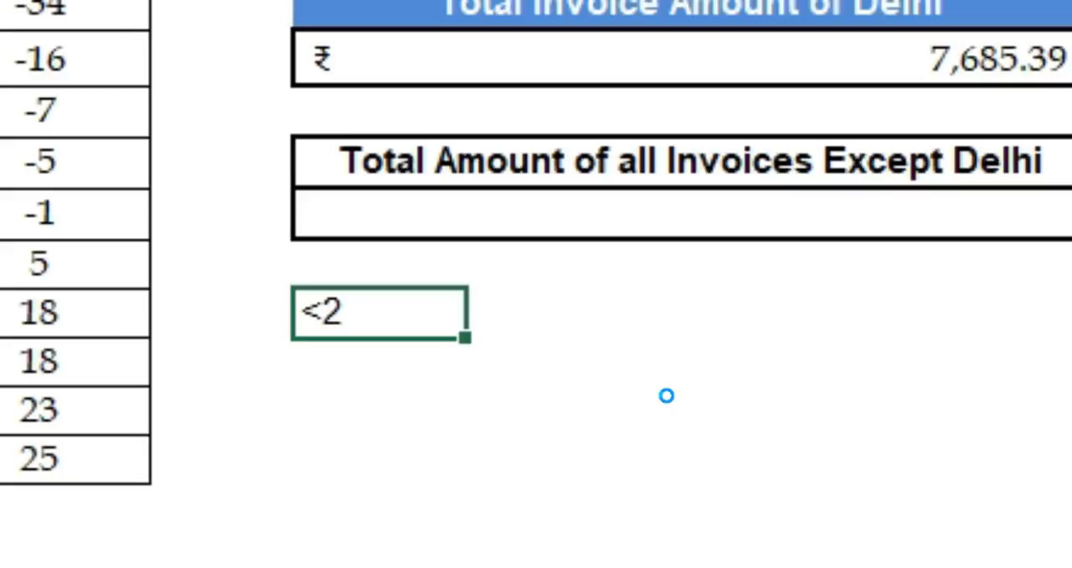
key("Return")
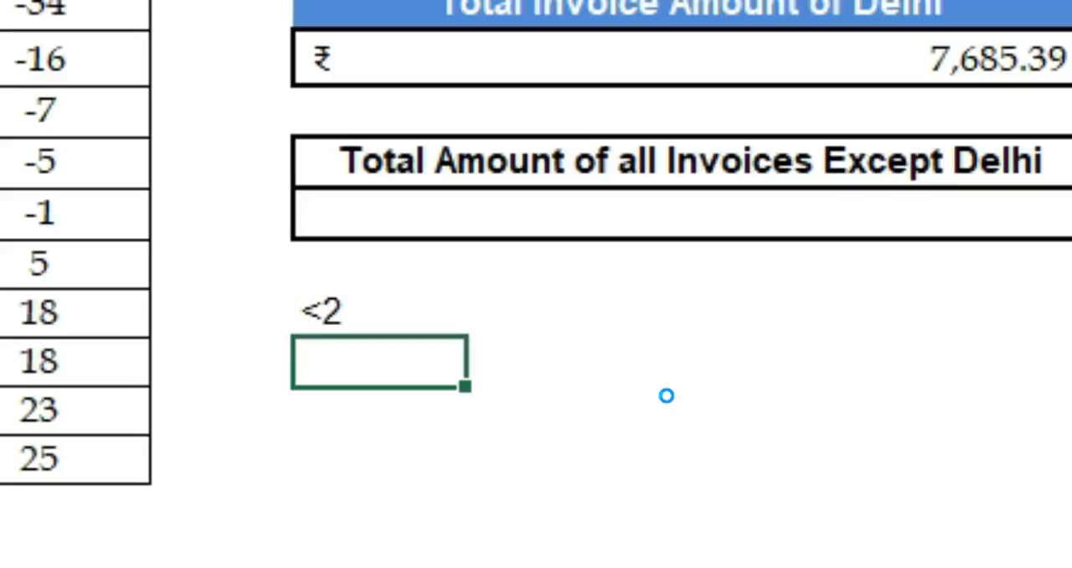
type(">2")
key("Return")
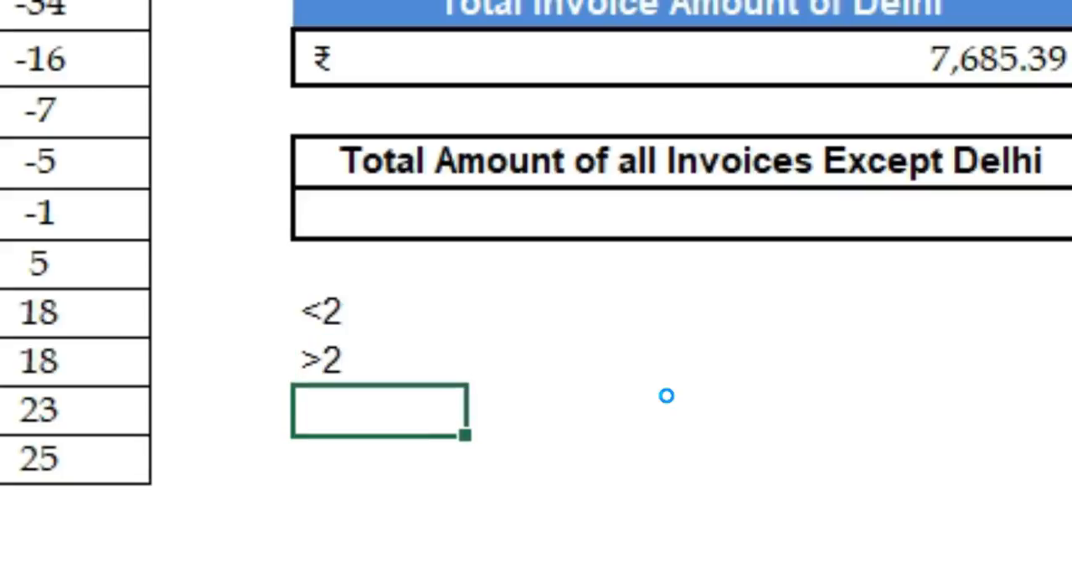
key("Up")
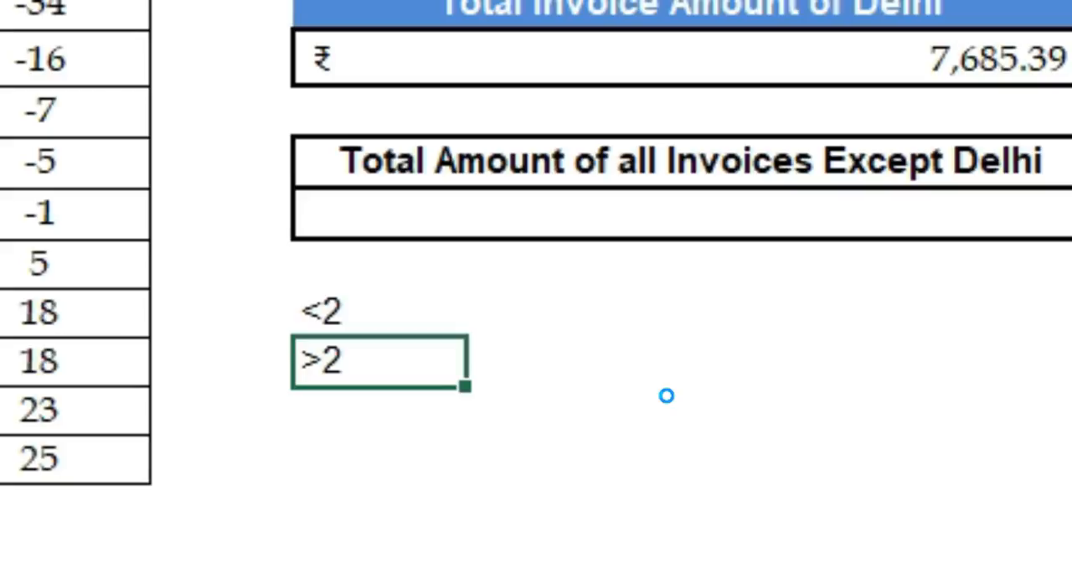
key("Up")
key("shift+Down")
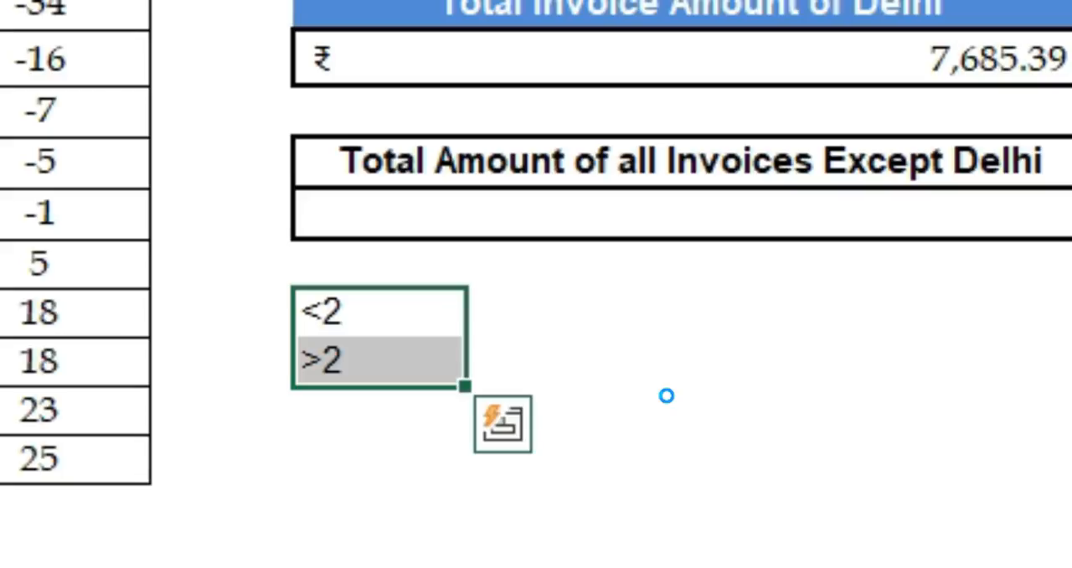
key("Down")
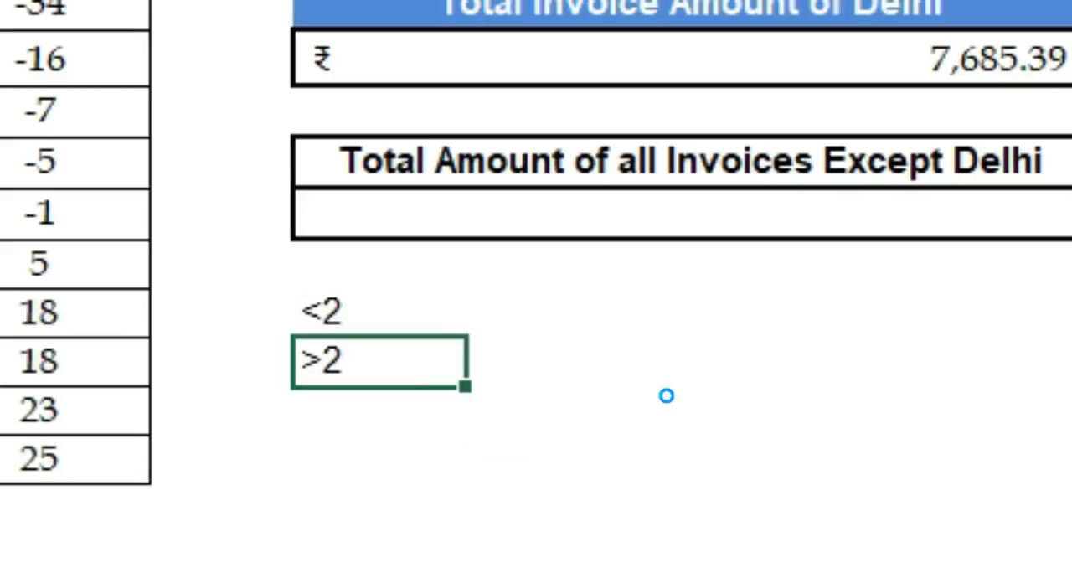
Step: Enter the sample not-equal criterion <>2 in H12 and make it bold
key("Down")
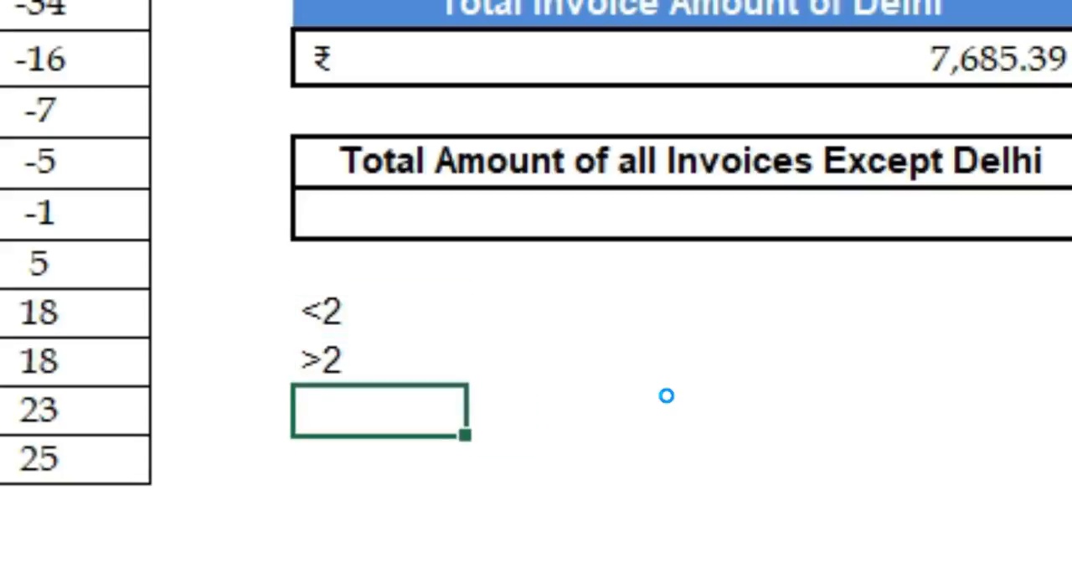
type("<>2")
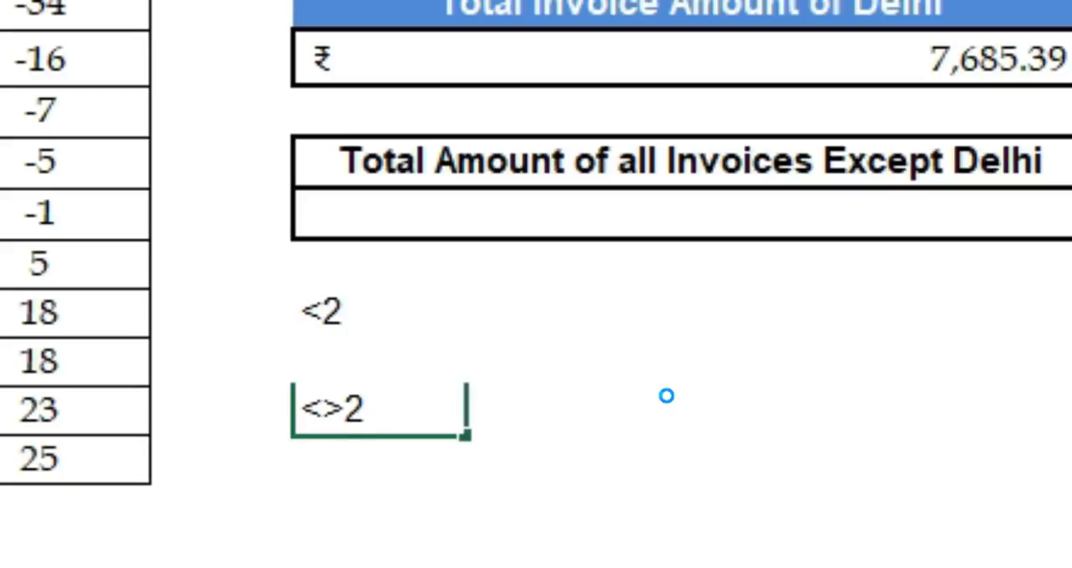
key("Return")
key("Up")
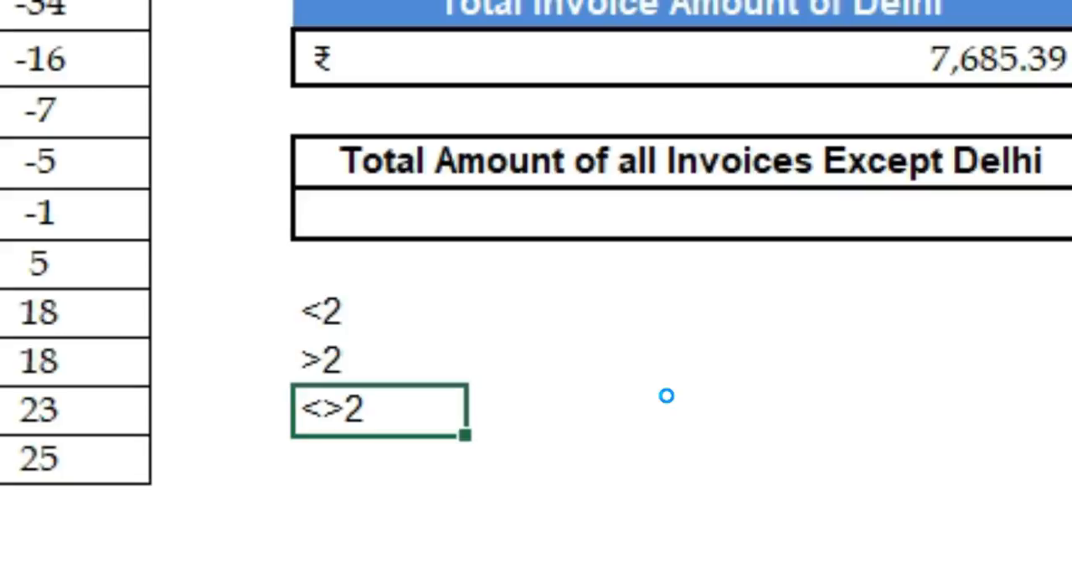
key("ctrl+b")
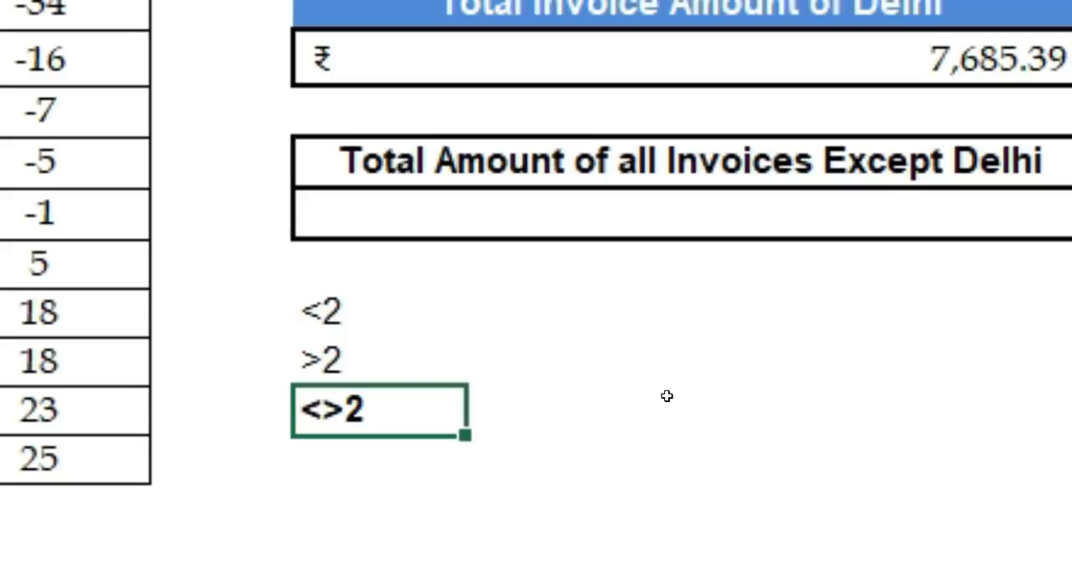
Step: Shorten the bold criterion in H12 to <> by removing the number
key("F2")
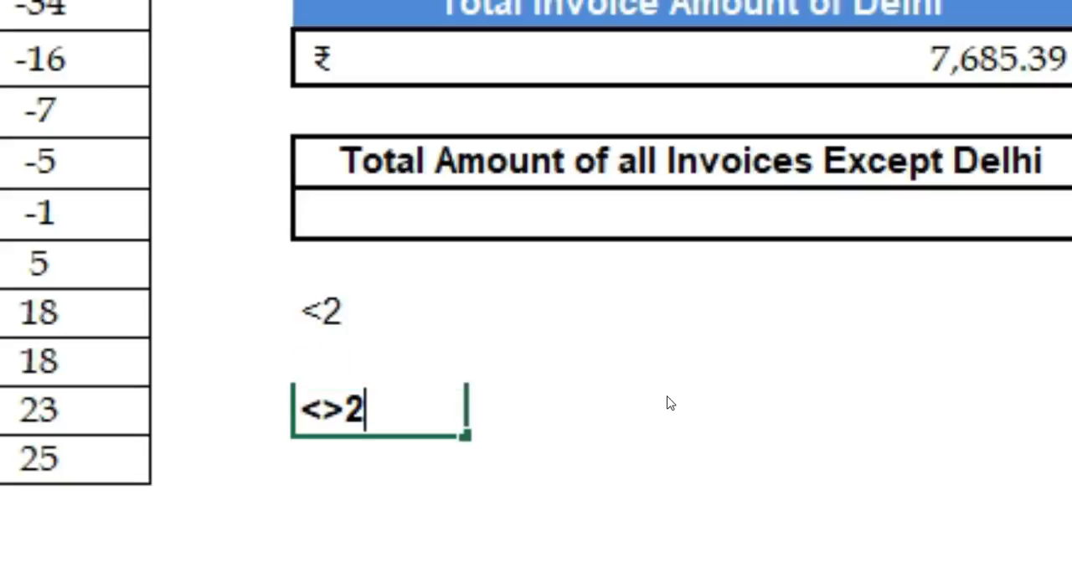
key("BackSpace")
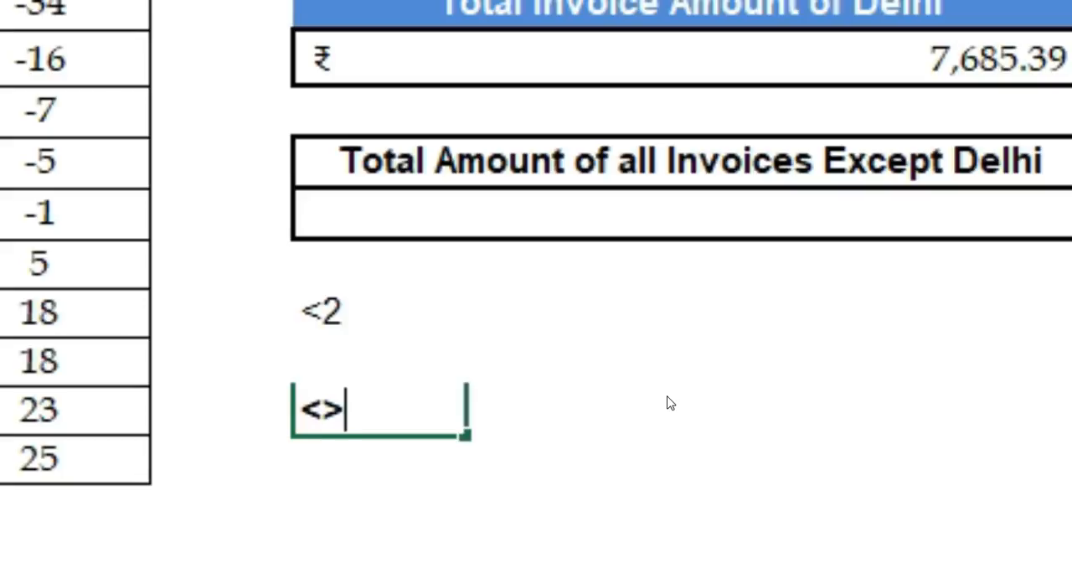
key("Return")
key("Up")
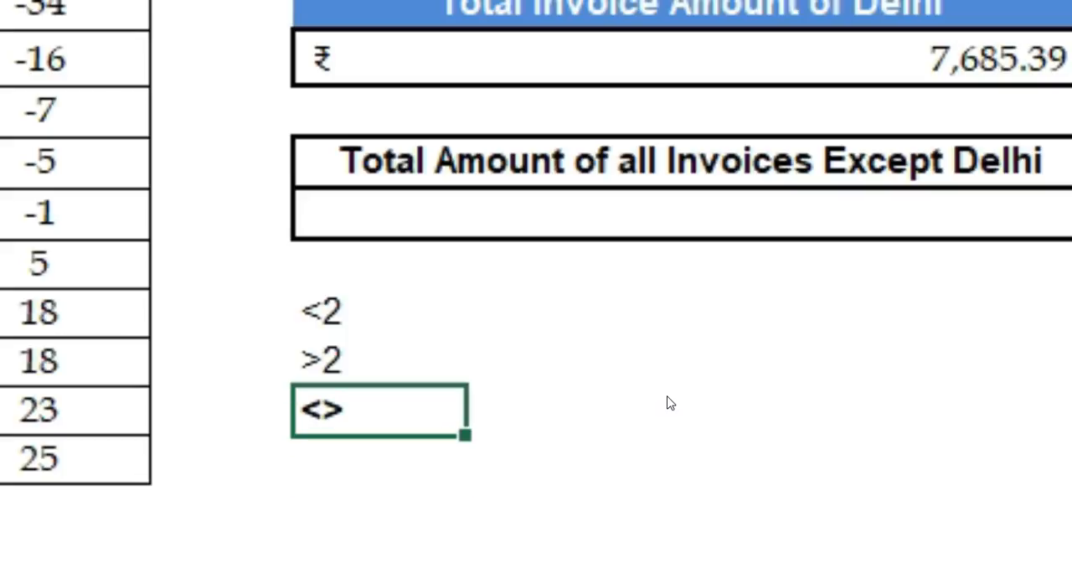
Step: Clear the sample comparison criteria from cells H10:H12
key("Up")
key("Up")
key("shift+Down")
key("shift+Down")
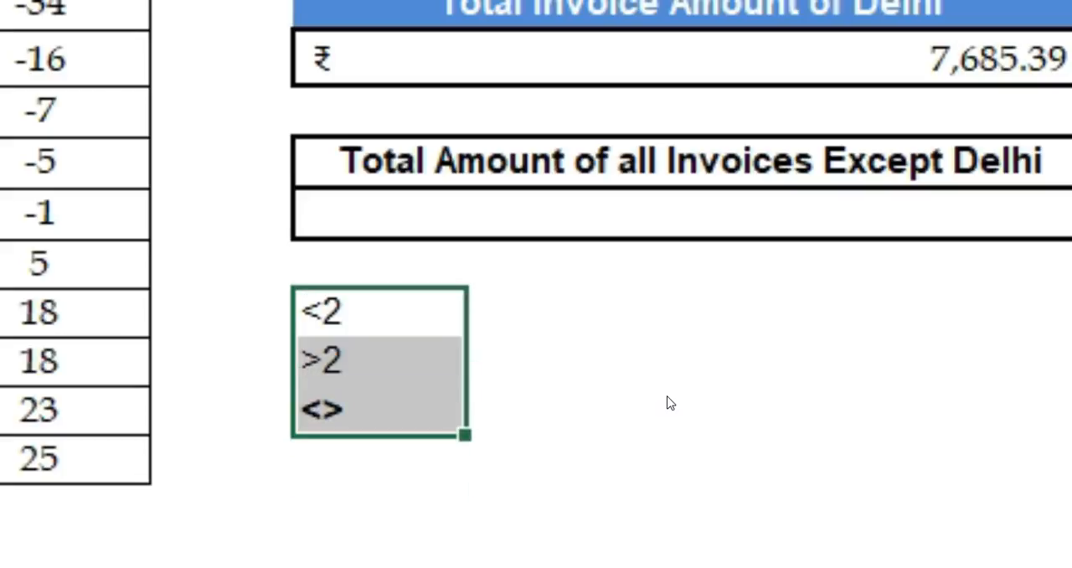
key("Delete")
Step: Start a SUMIF formula under Total Amount of all Invoices Except Delhi with the Office cells B4:B13 as its range
key("Up")
key("Up")
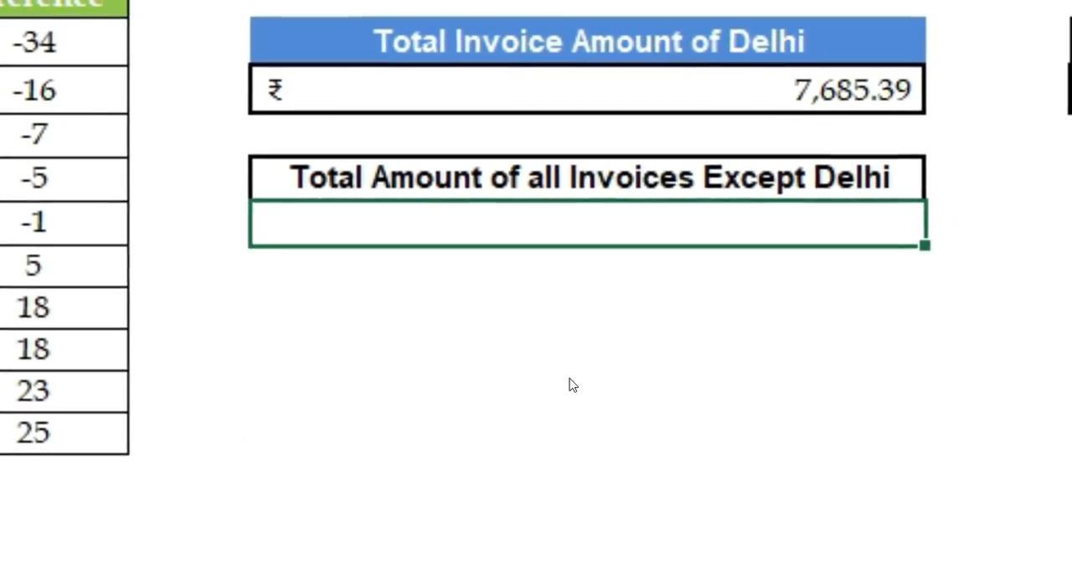
type("=sumi")
key("Tab")
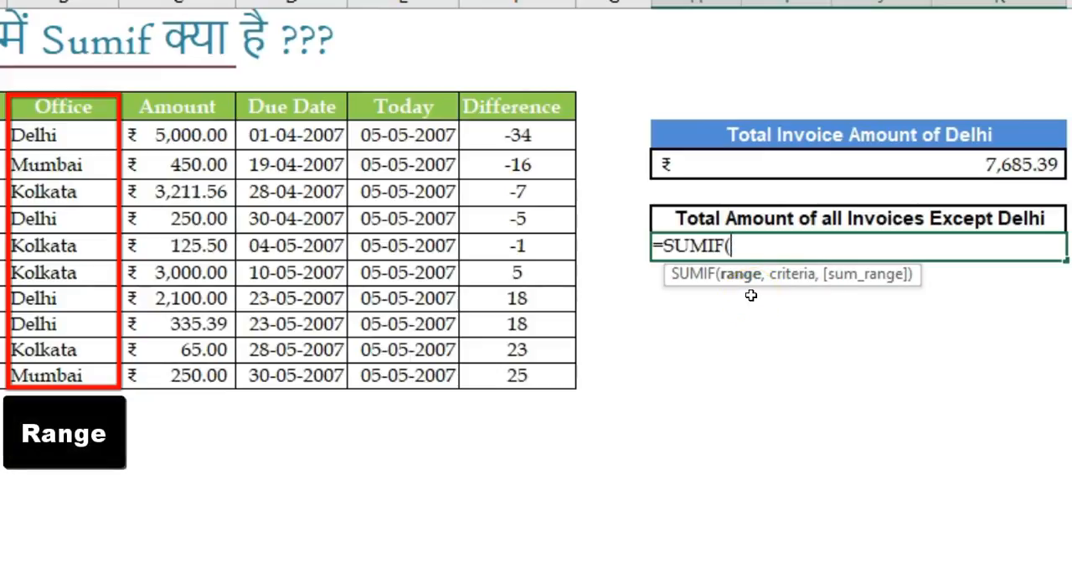
left_click_drag(35, 136, 38, 375)
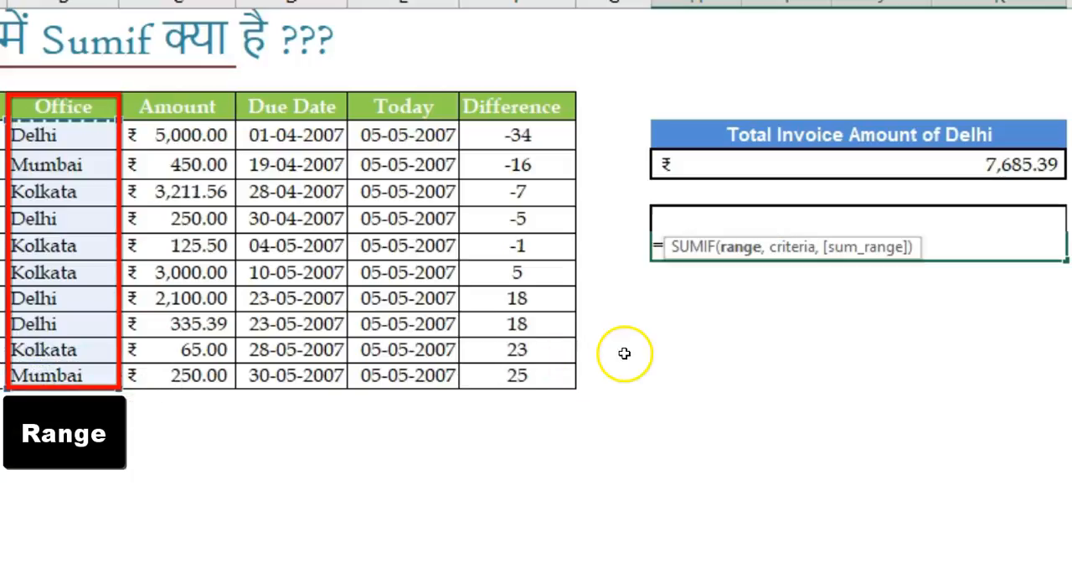
left_click_drag(766, 247, 749, 296)
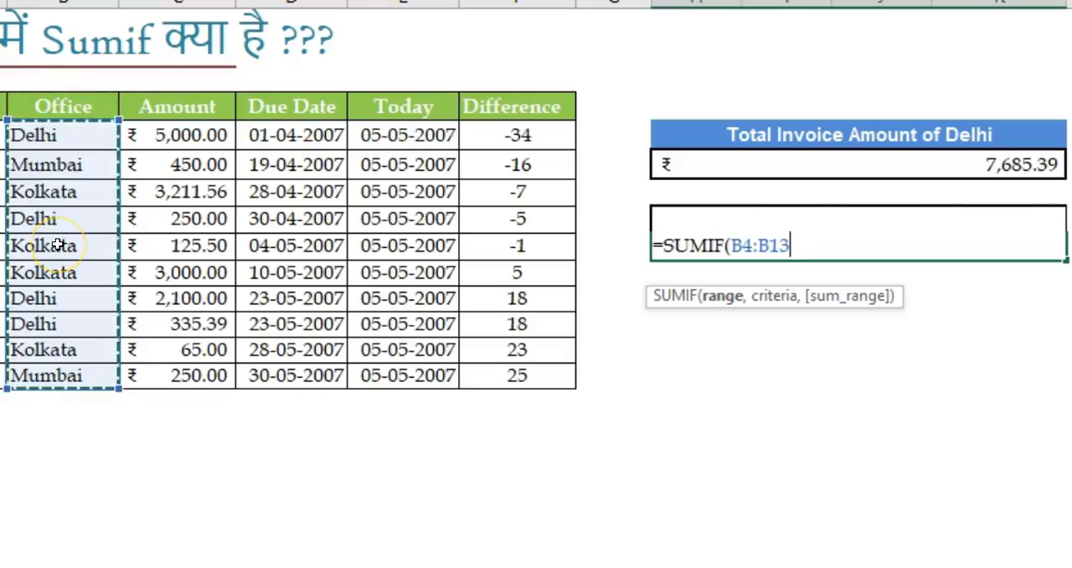
type(",")
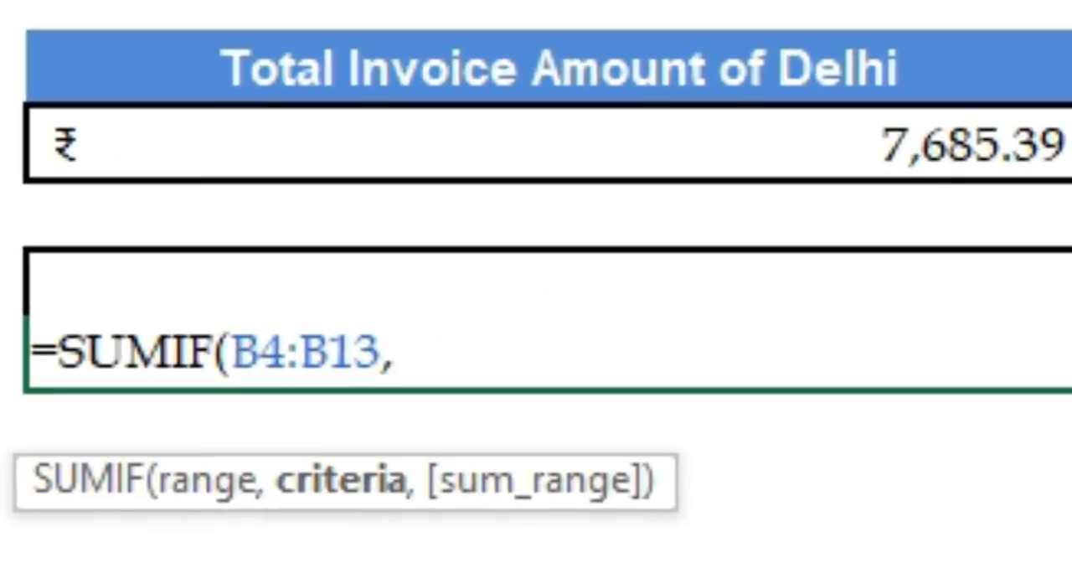
Step: Complete the SUMIF formula with the criterion "<>Delhi" and the Amount cells C4:C13 as the sum range
type("\"<>")
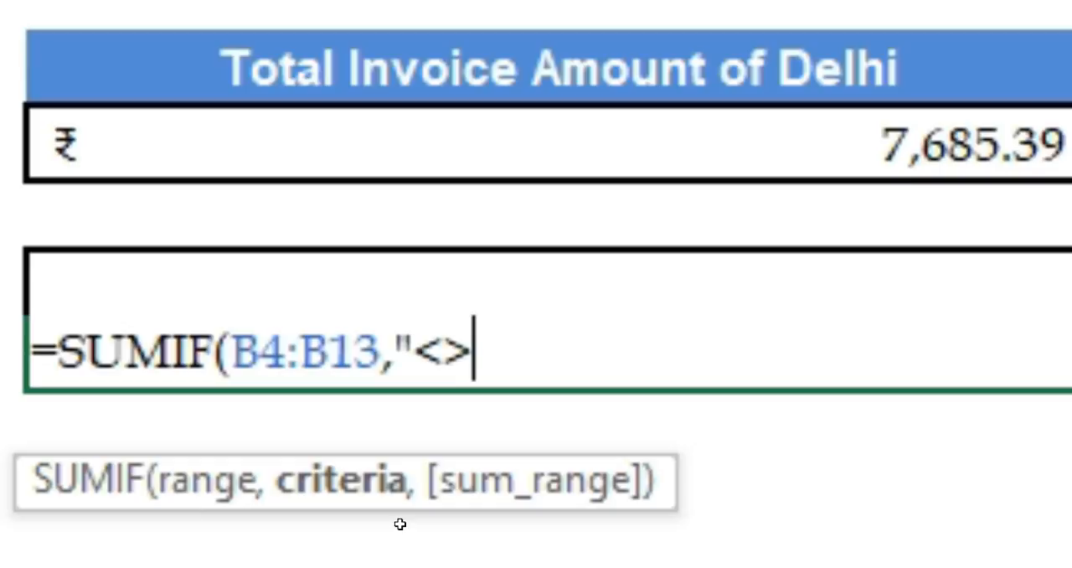
type("Delhi")
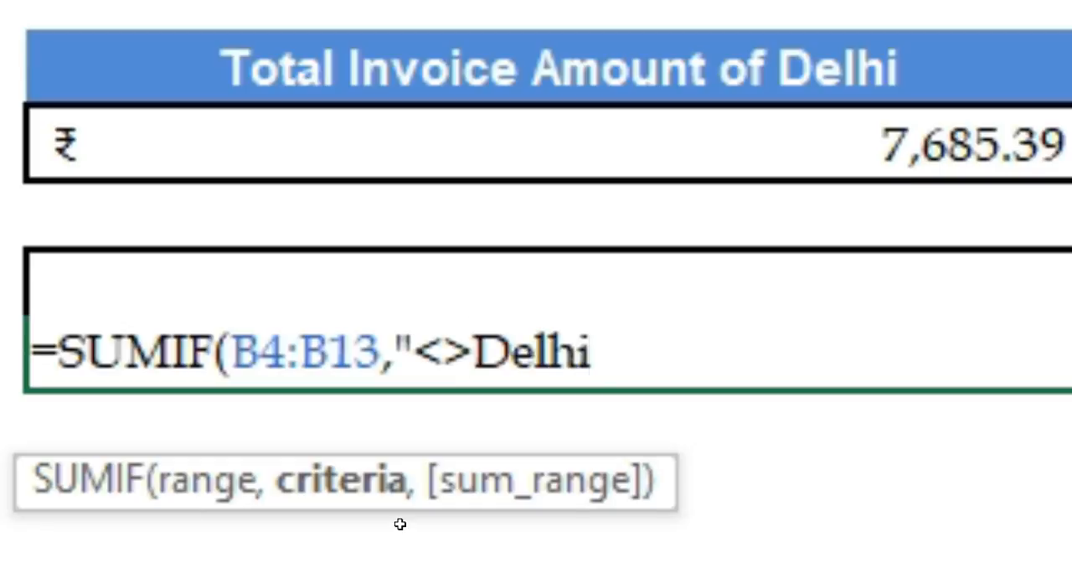
type("\"")
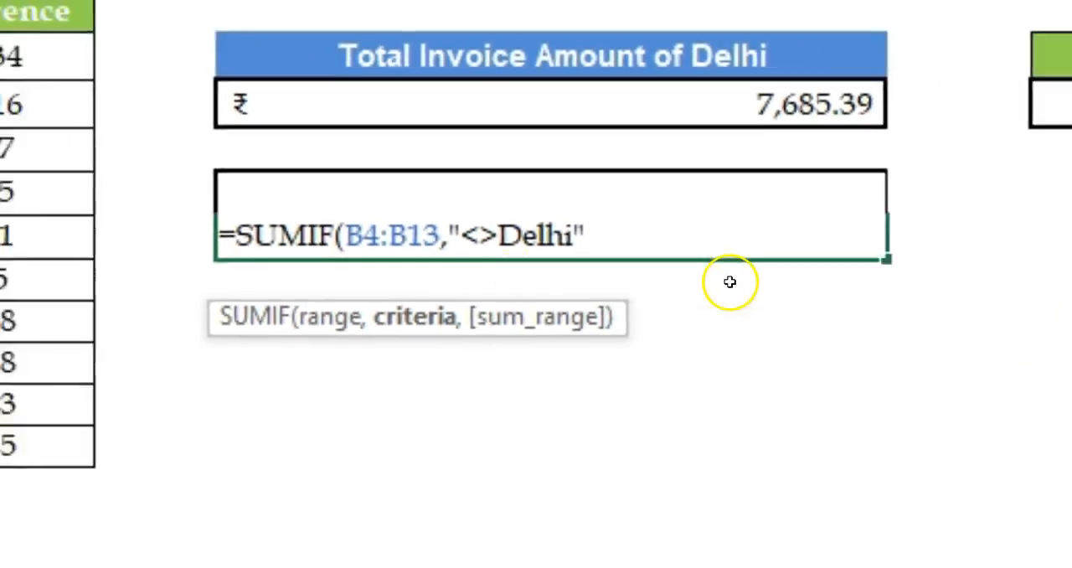
type(",")
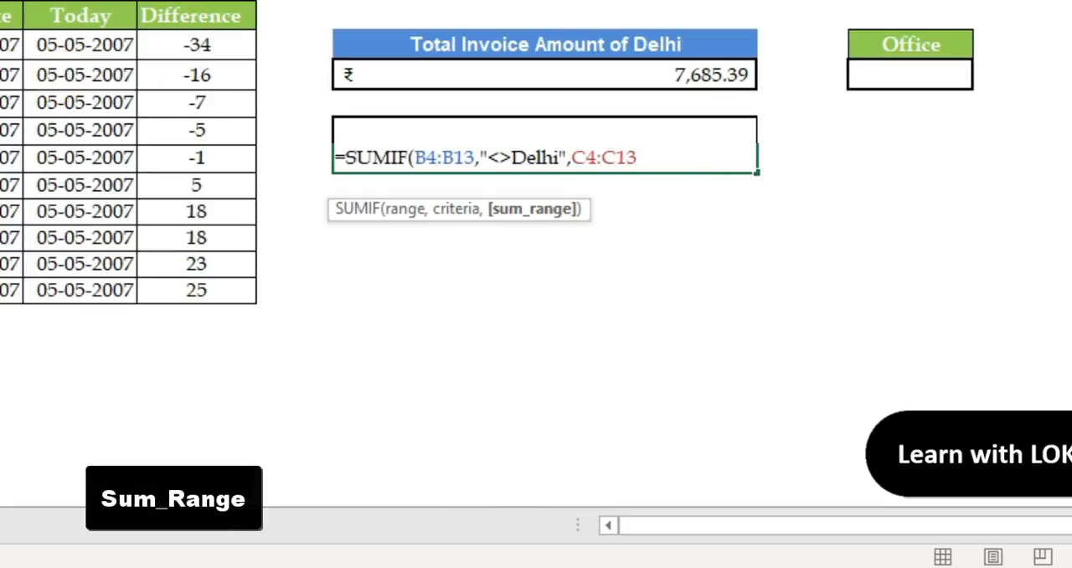
type(")")
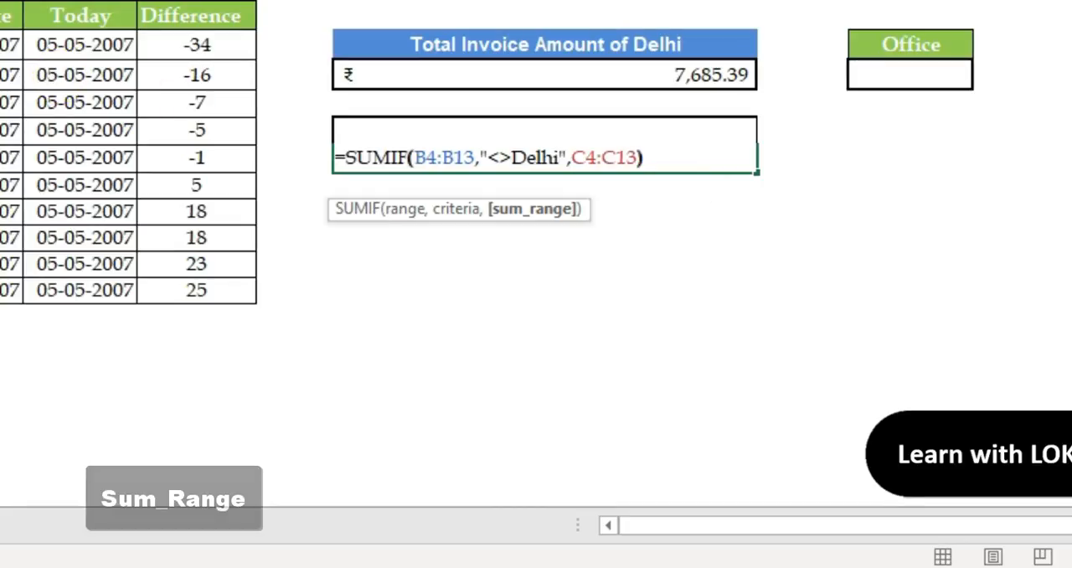
key("Return")
key("Up")
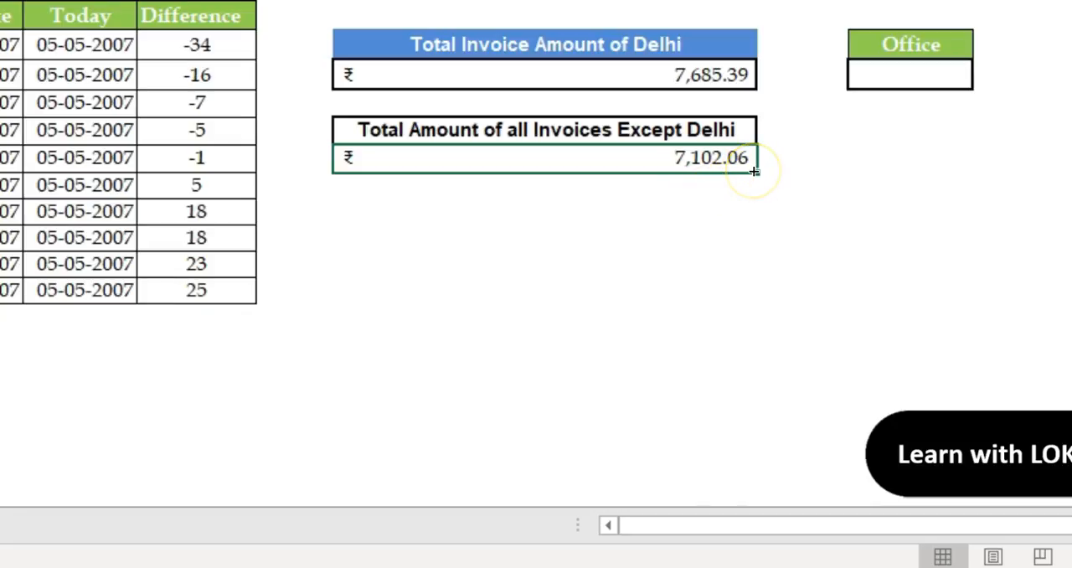
Step: Compare the combined sum of the two SUMIF totals with the sum of the whole Amount column
left_click(727, 74, "ctrl")
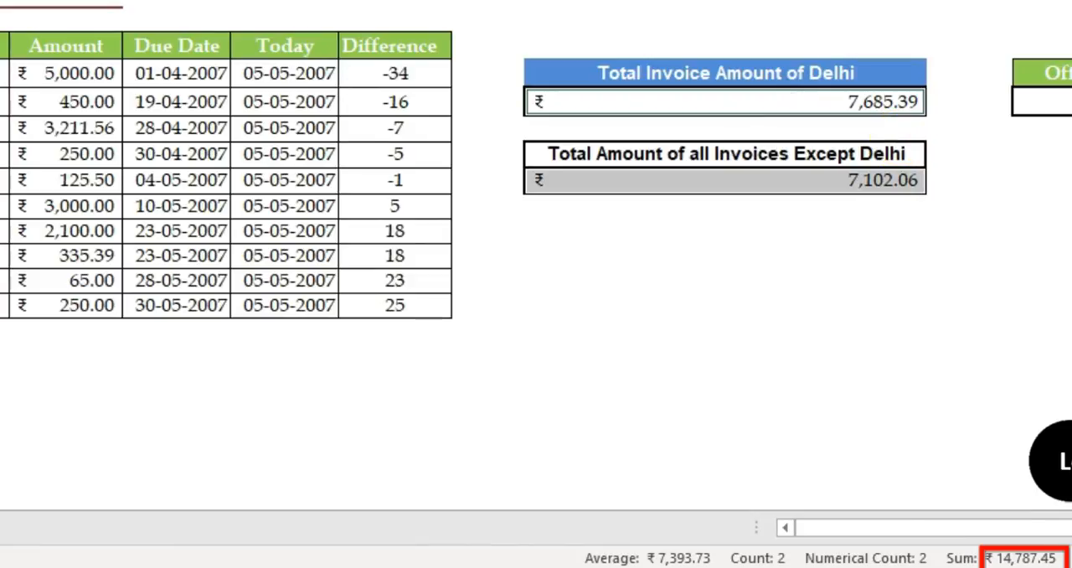
left_click(65, 74)
left_click_drag(65, 74, 76, 294)
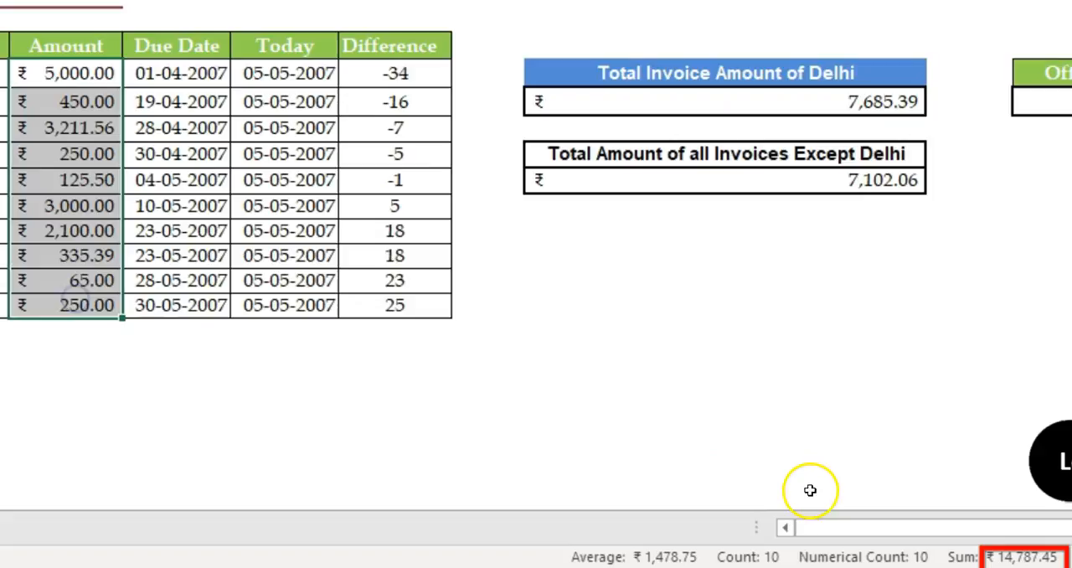
left_click(909, 107)
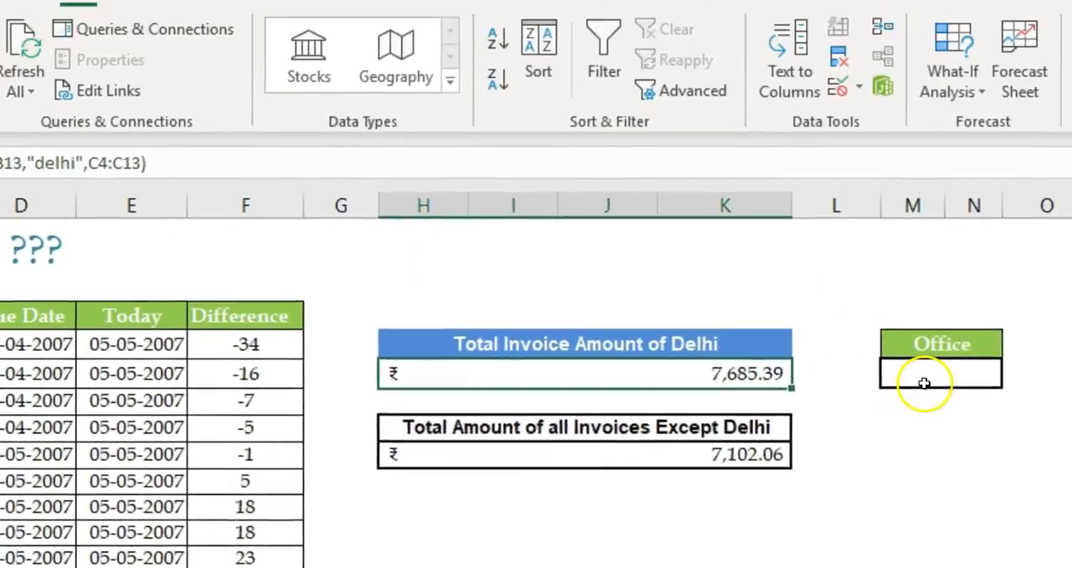
Step: Add list data validation to the empty cell under Office with the source Delhi, Mumbai, Kolkata
left_click(922, 376)
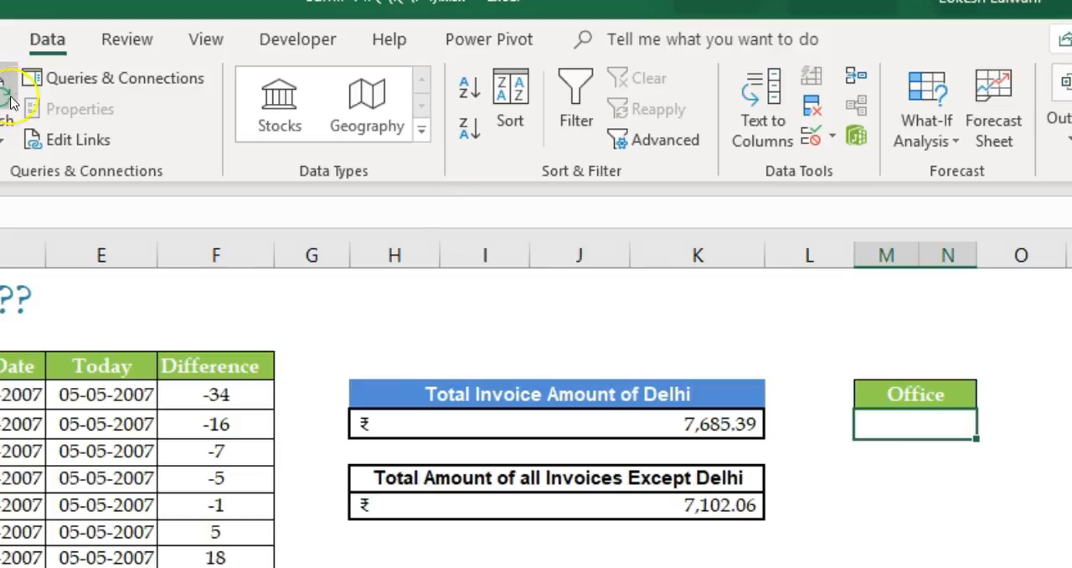
left_click(810, 137)
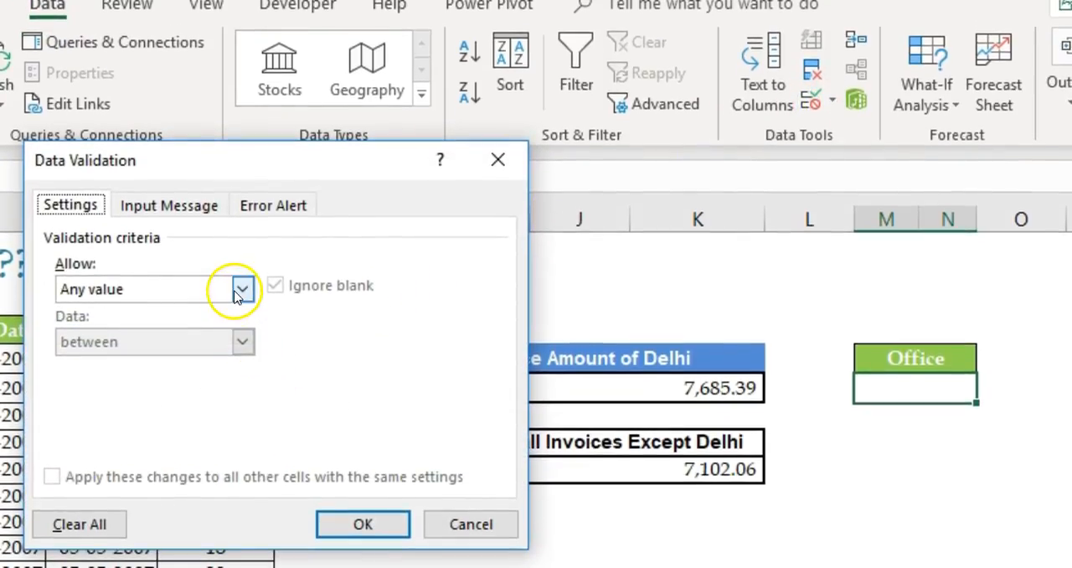
left_click(241, 289)
left_click(126, 362)
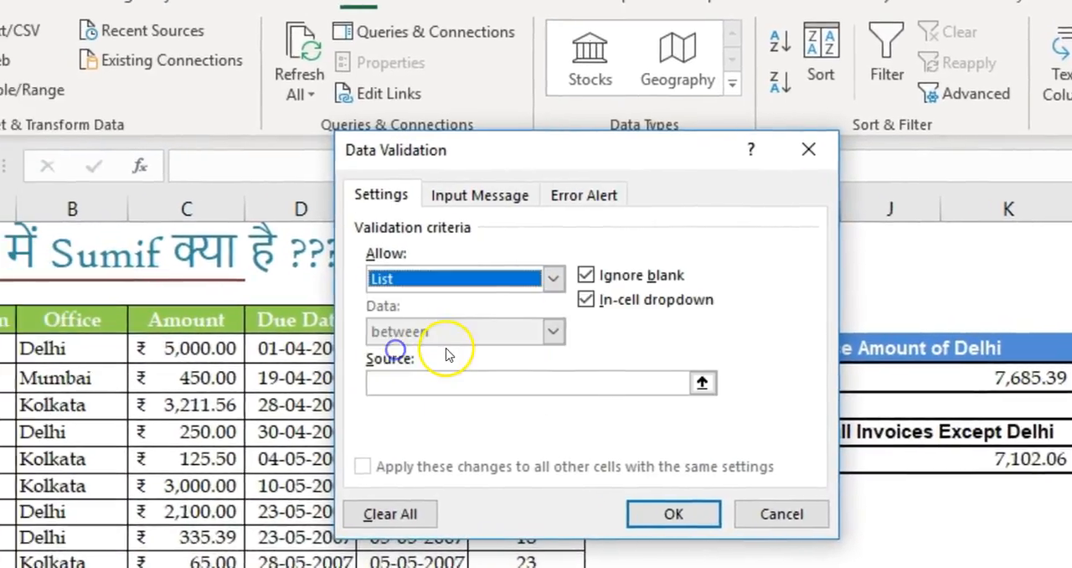
left_click_drag(515, 151, 762, 142)
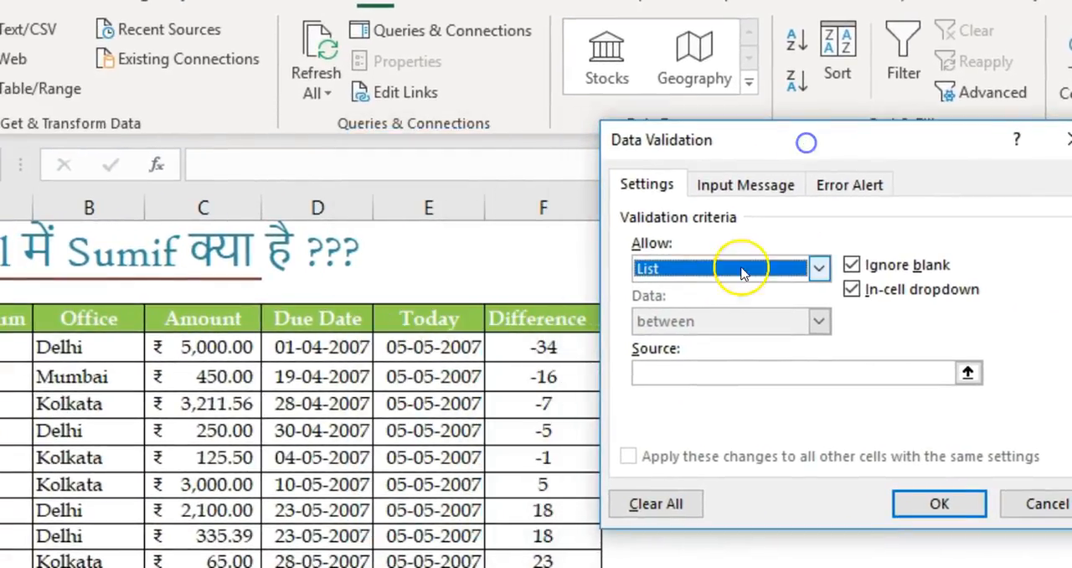
left_click(646, 373)
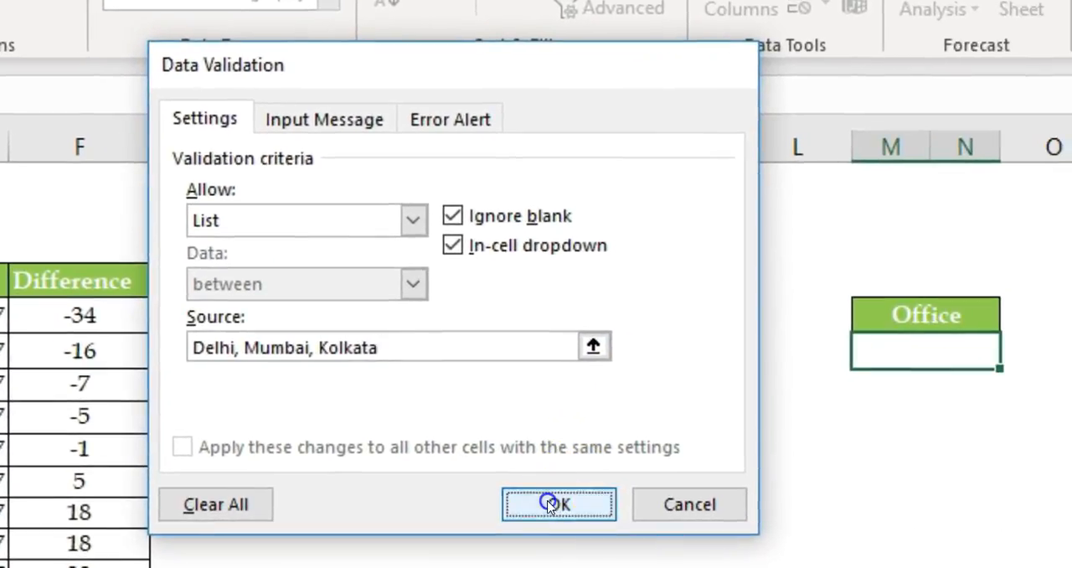
left_click(939, 504)
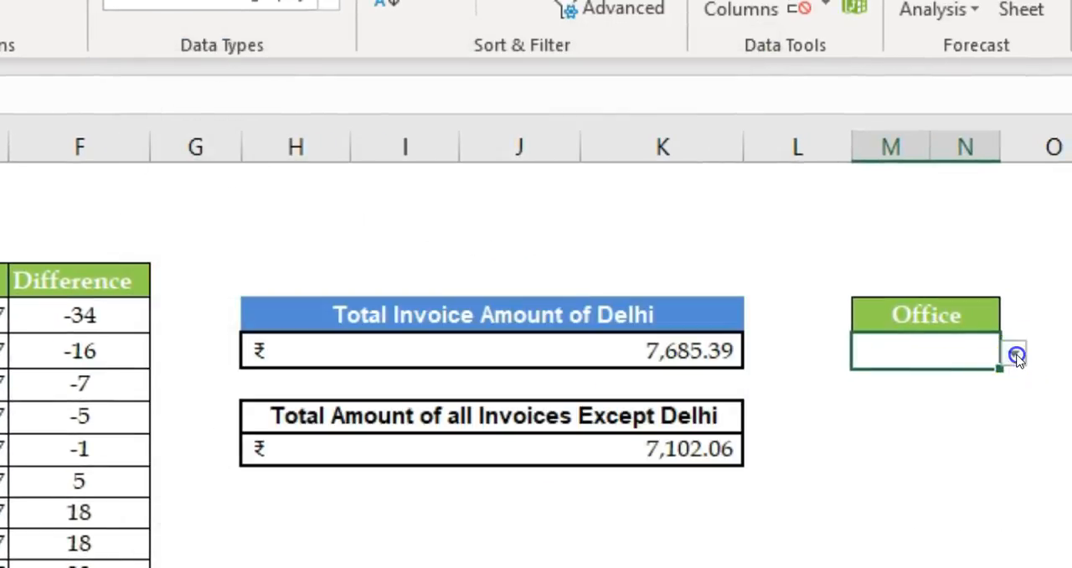
Step: Choose Delhi from the dropdown list in the cell under Office
left_click(1014, 353)
left_click(947, 352)
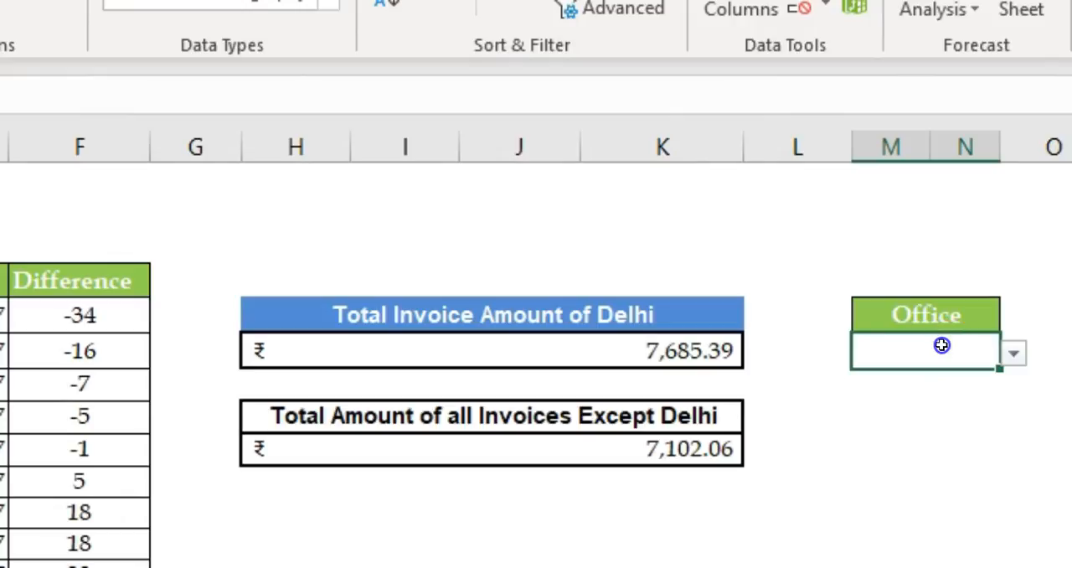
left_click(684, 351)
left_click(934, 342)
left_click(1012, 356)
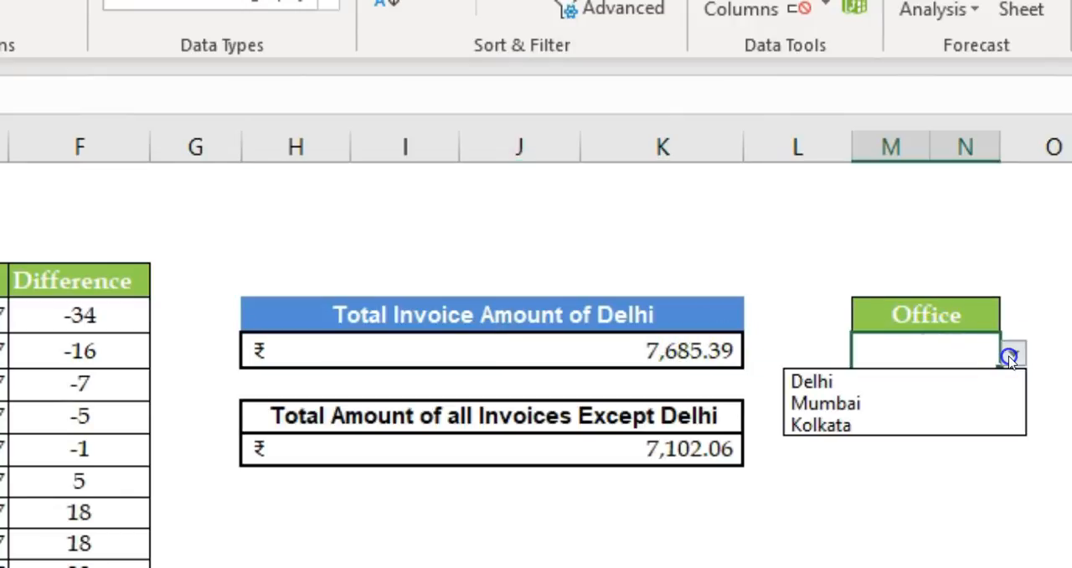
left_click(920, 379)
Step: Replace the "delhi" criterion in the Total Invoice Amount of Delhi formula with a reference to Office cell M5
double_click(684, 350)
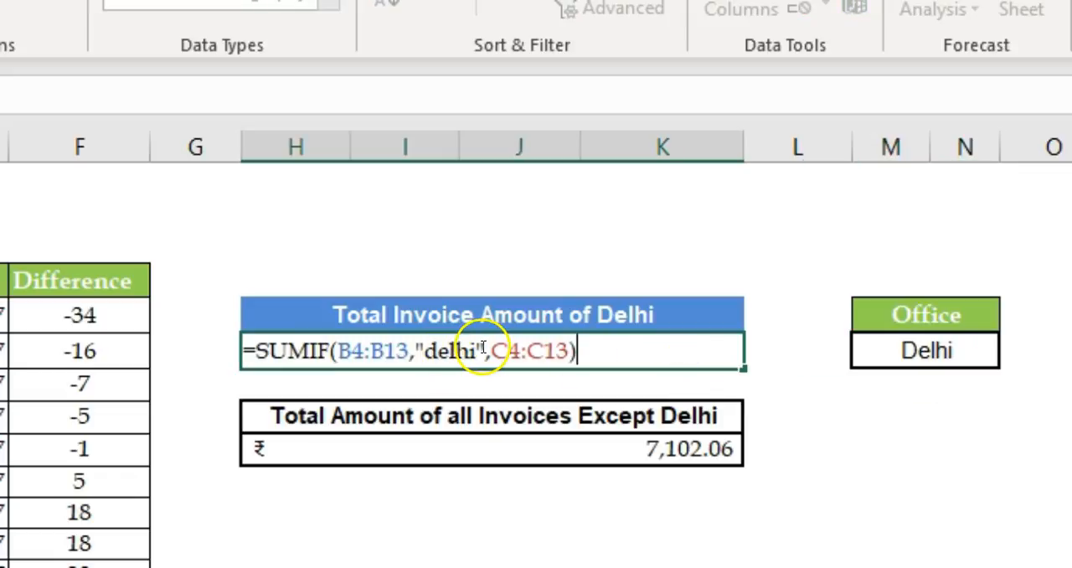
left_click_drag(483, 348, 417, 350)
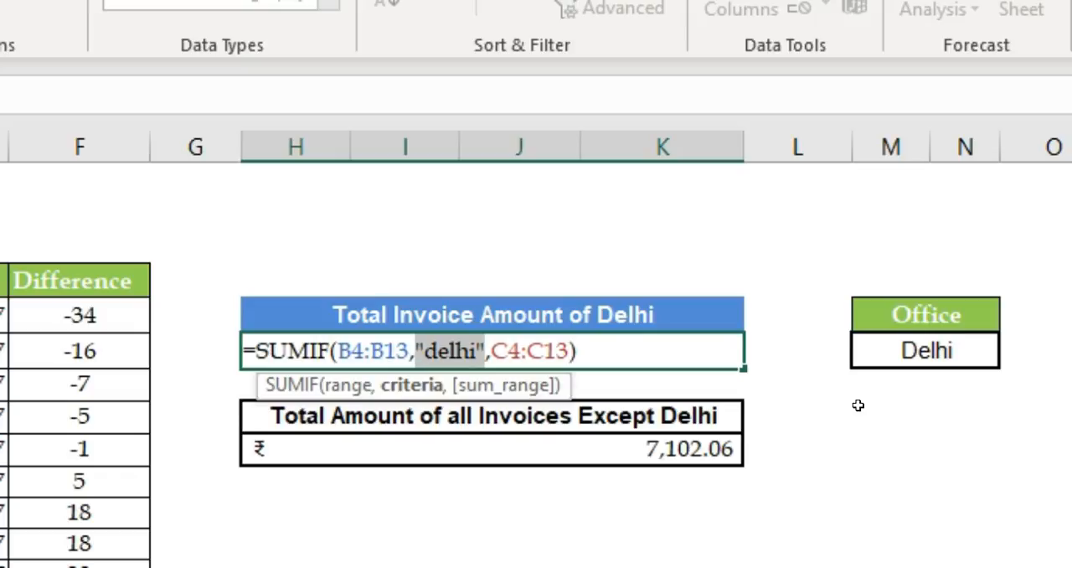
key("Delete")
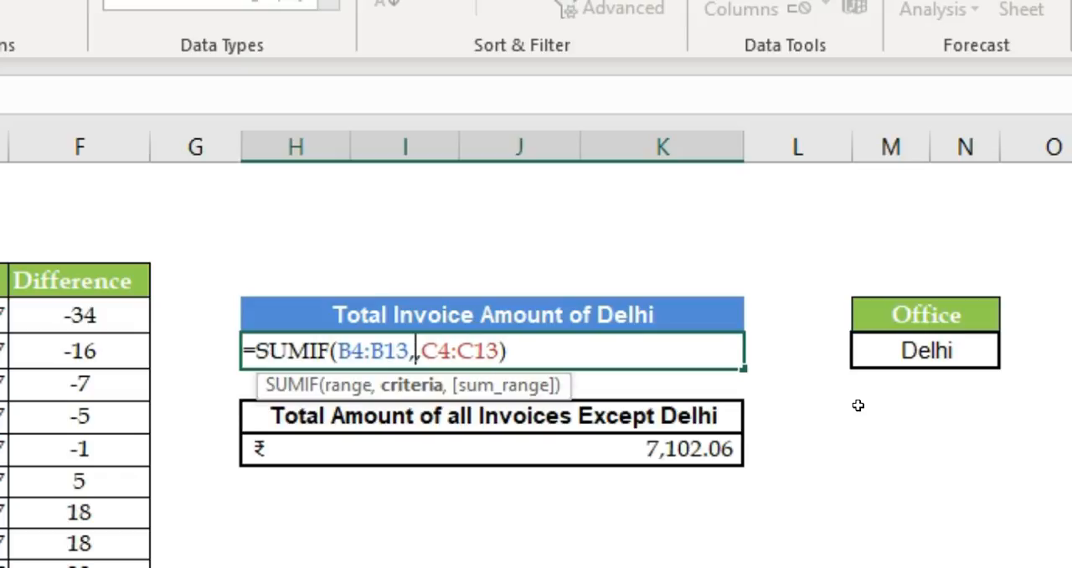
left_click(922, 351)
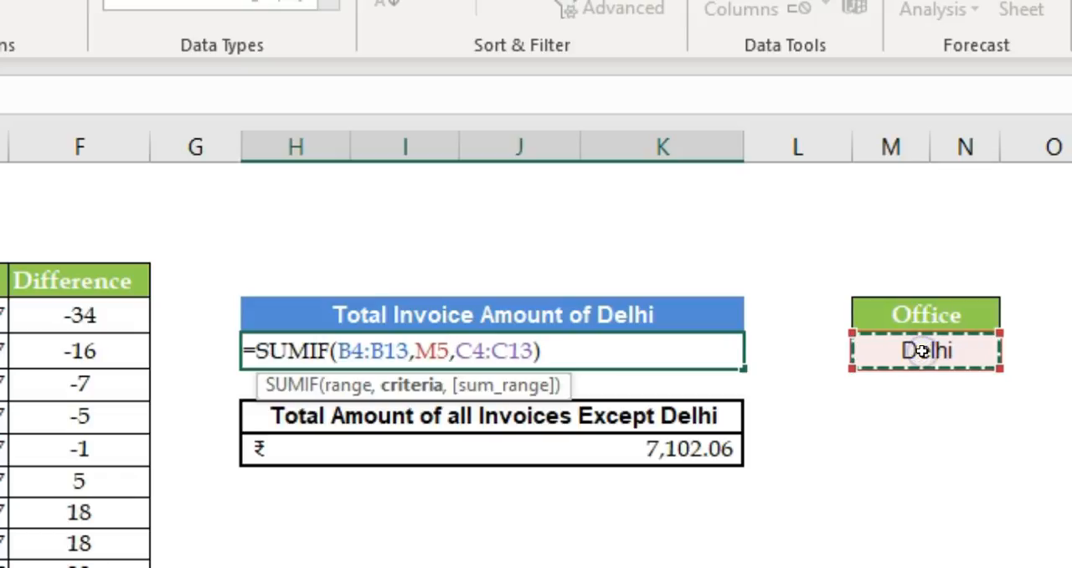
key("Return")
key("Up")
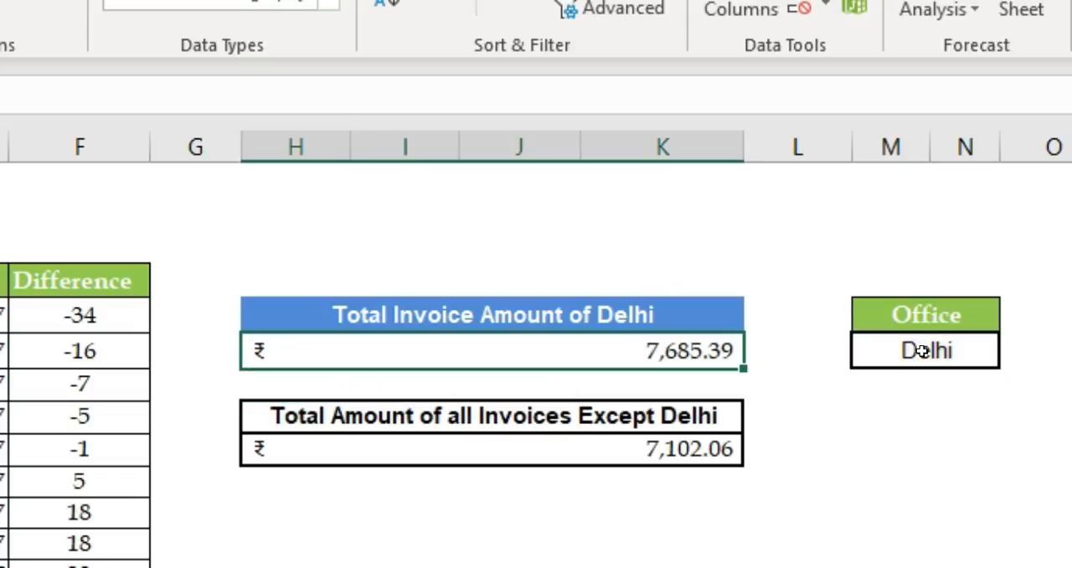
Step: Change the criterion in the Except Delhi SUMIF formula to "<>"&M5 so it refers to the selected office
double_click(686, 453)
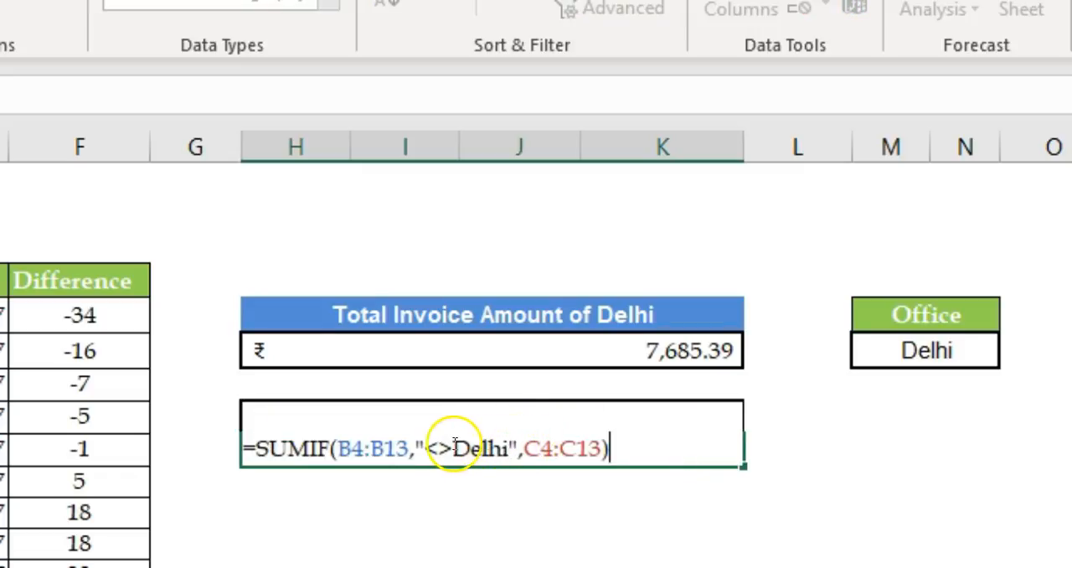
left_click_drag(426, 448, 502, 448)
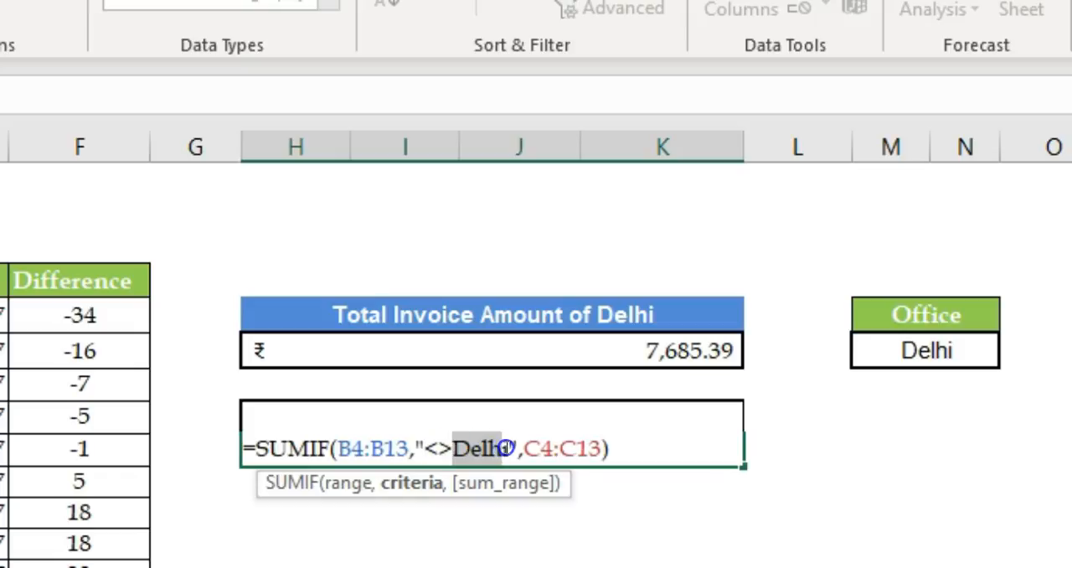
left_click_drag(425, 448, 509, 447)
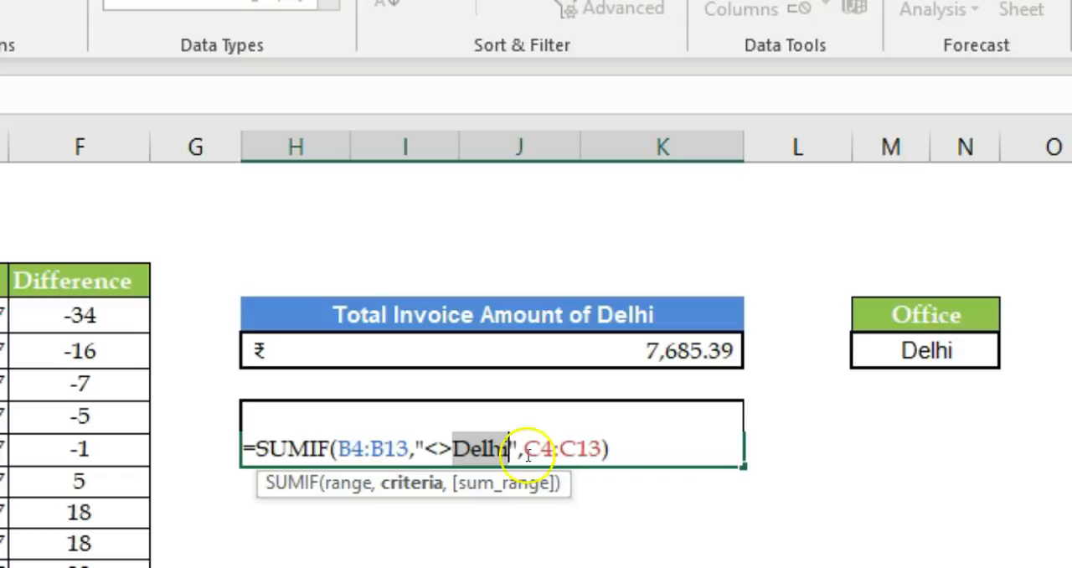
key("Delete")
left_click(458, 448)
type("\",")
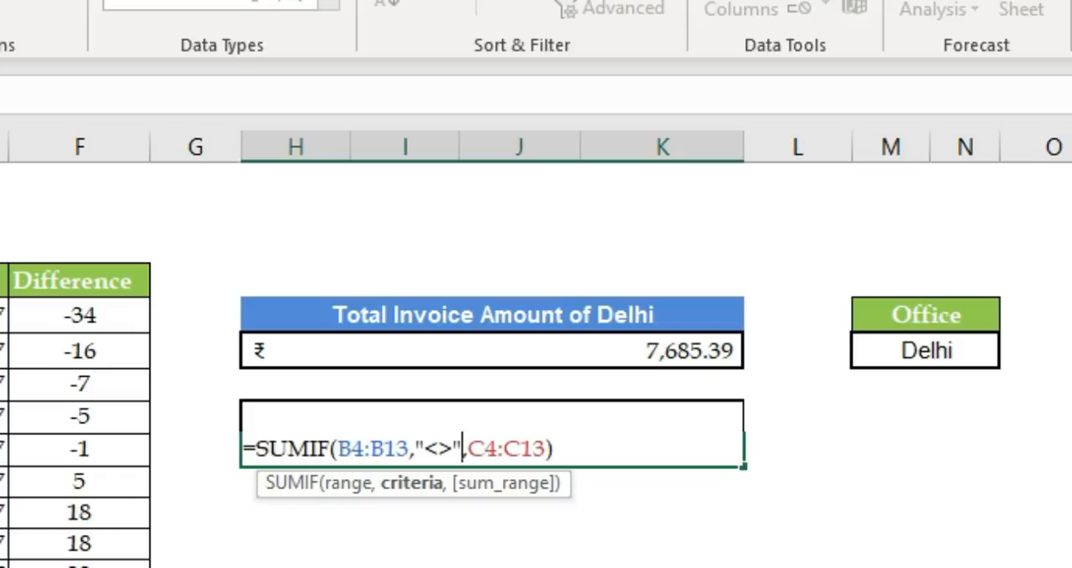
type("&")
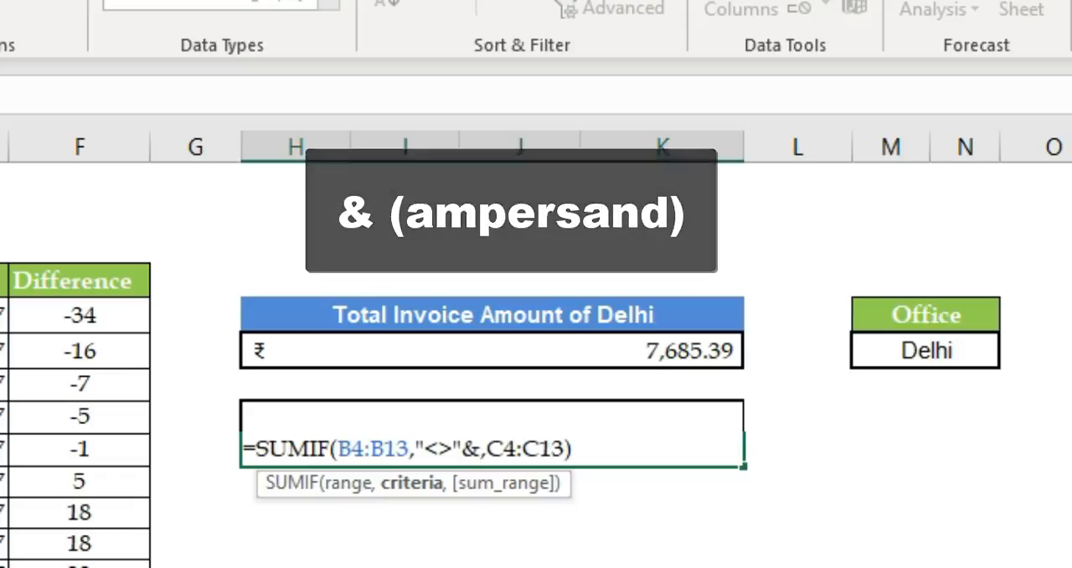
left_click(926, 352)
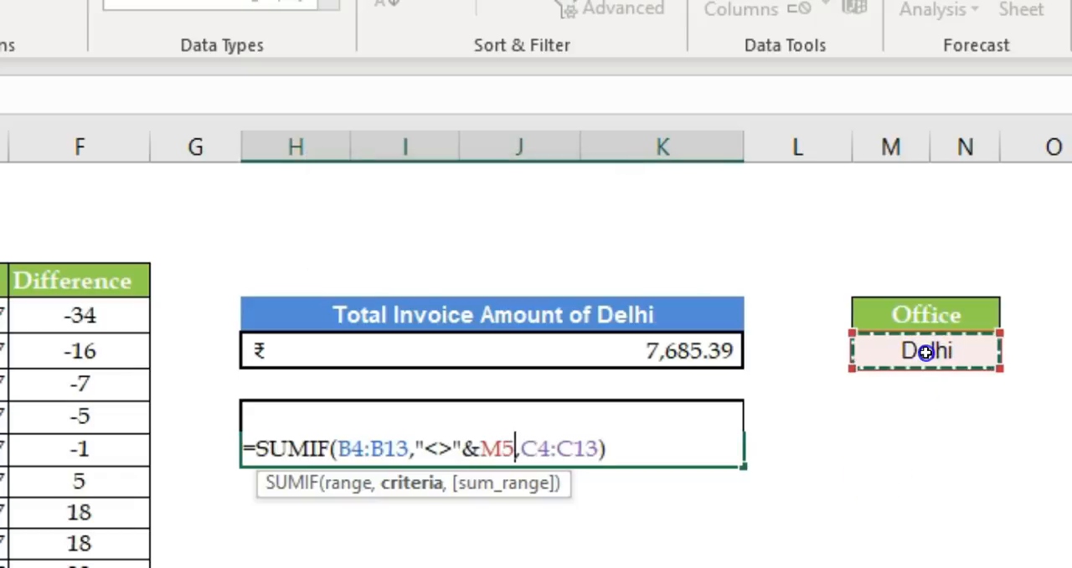
key("Return")
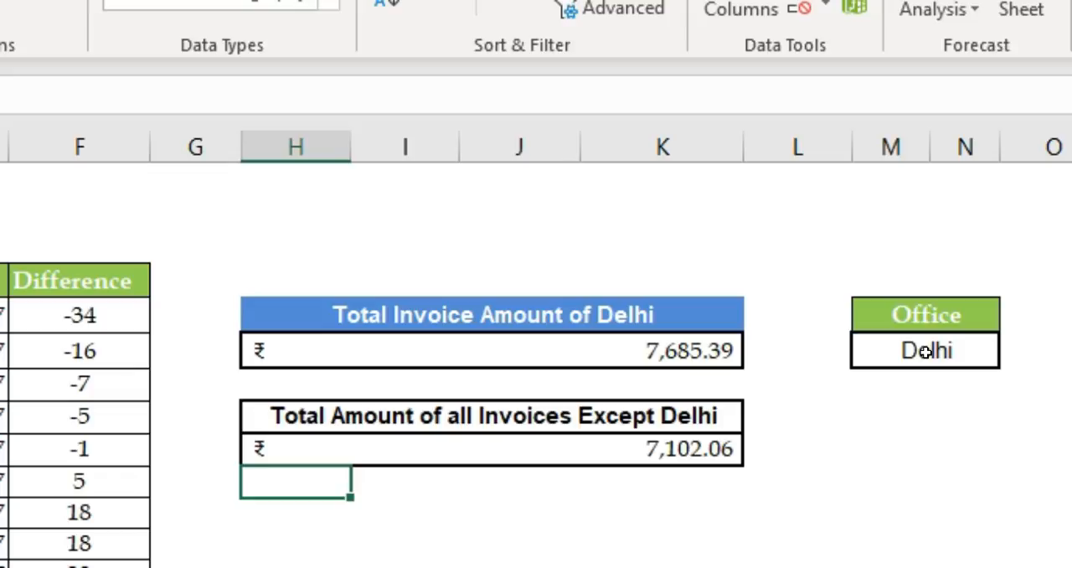
Step: Choose Mumbai from the dropdown list in the cell under Office
key("Up")
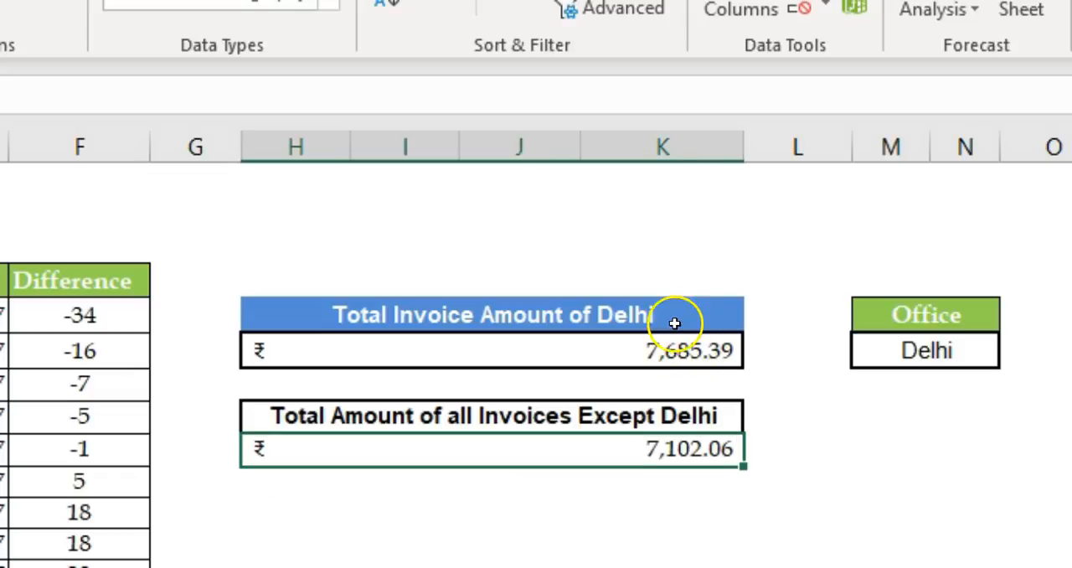
left_click(972, 352)
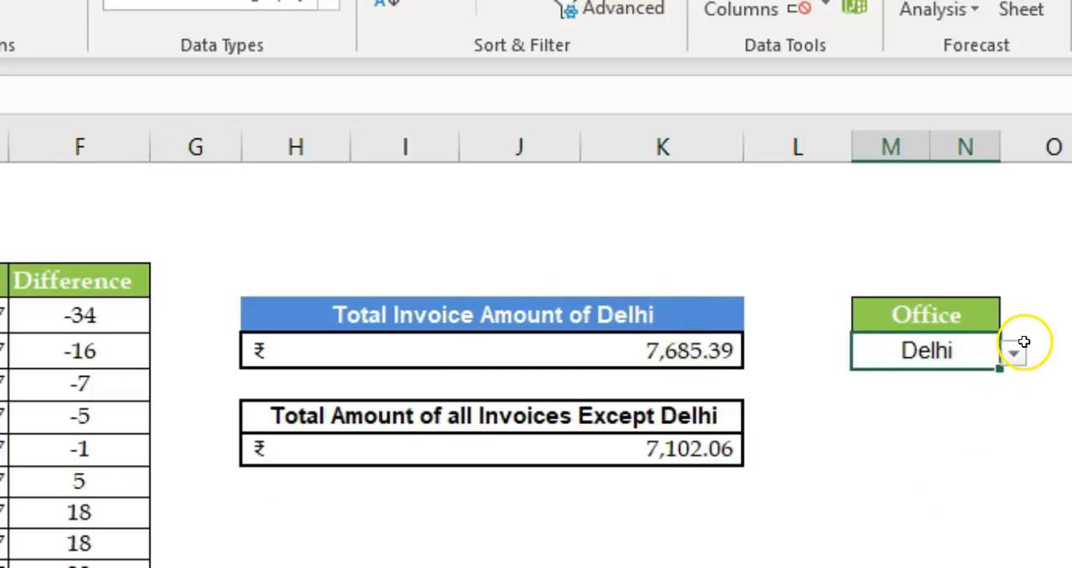
left_click(1015, 353)
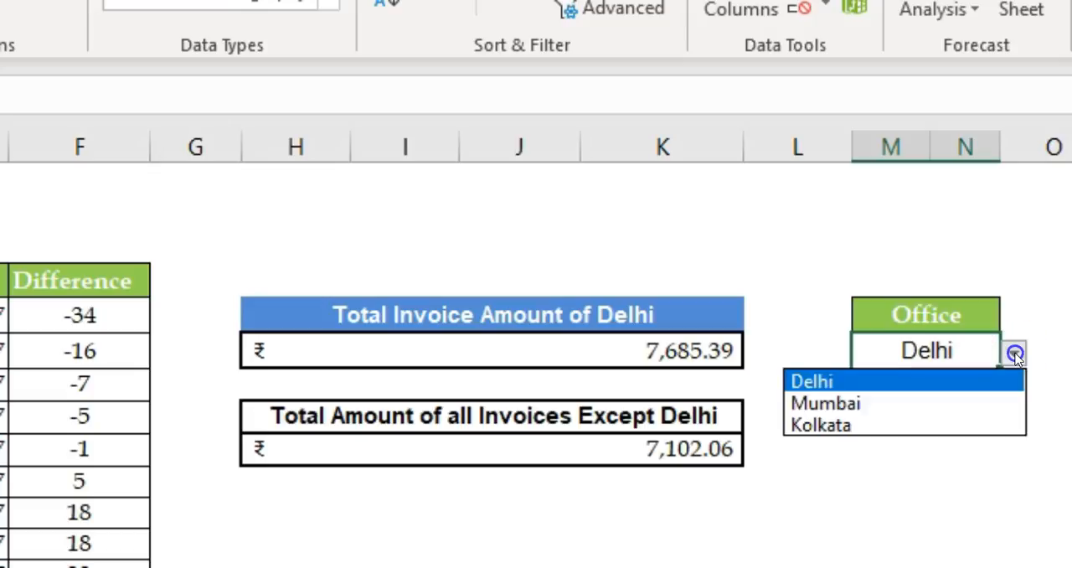
left_click(909, 404)
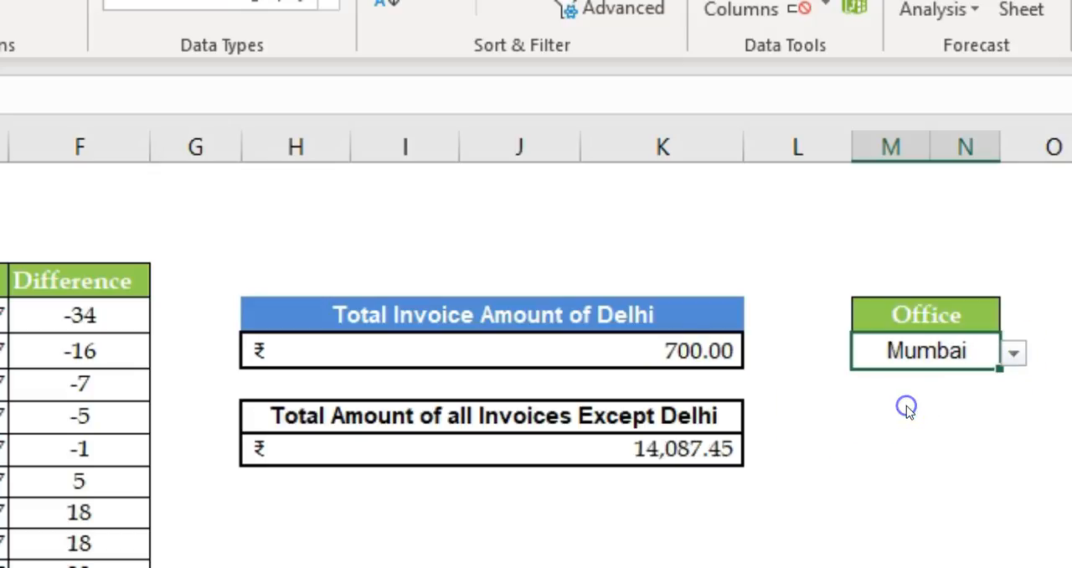
Step: Turn the "Total Invoice Amount of Delhi" heading into the formula ="Total Invoice Amount of "&M5
left_click(578, 316)
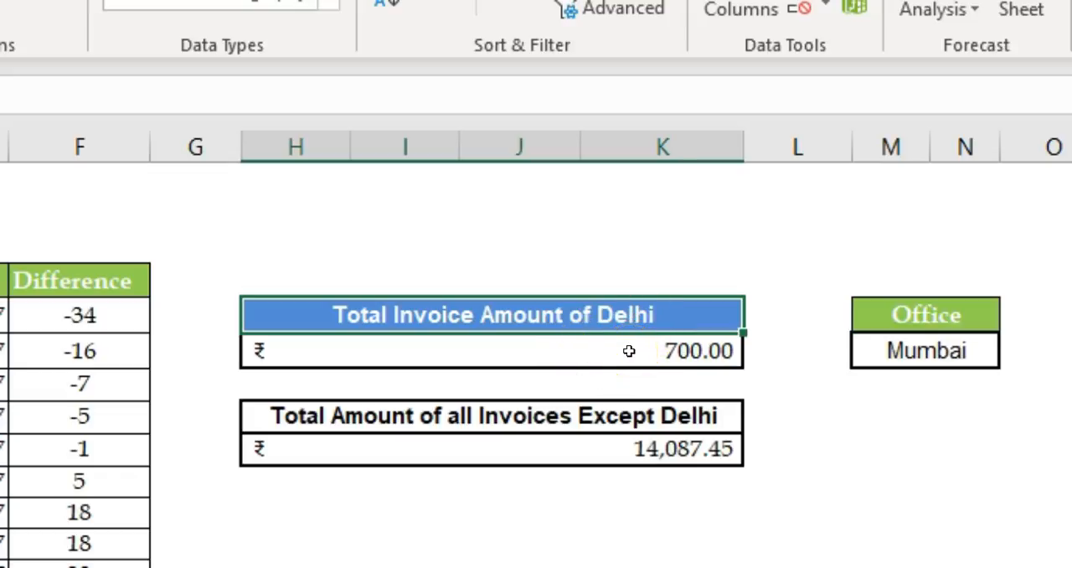
double_click(332, 314)
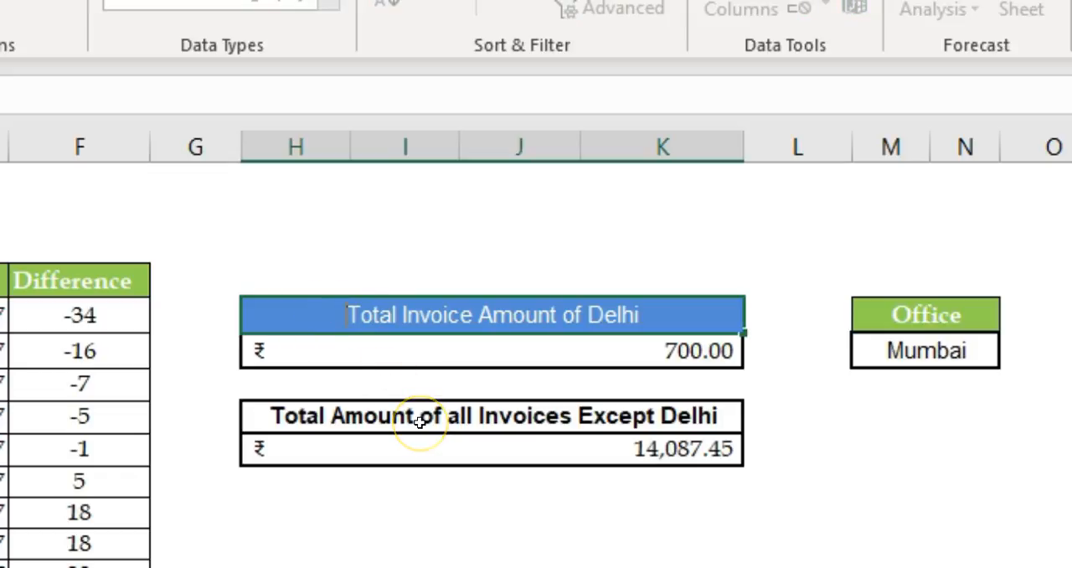
type("=")
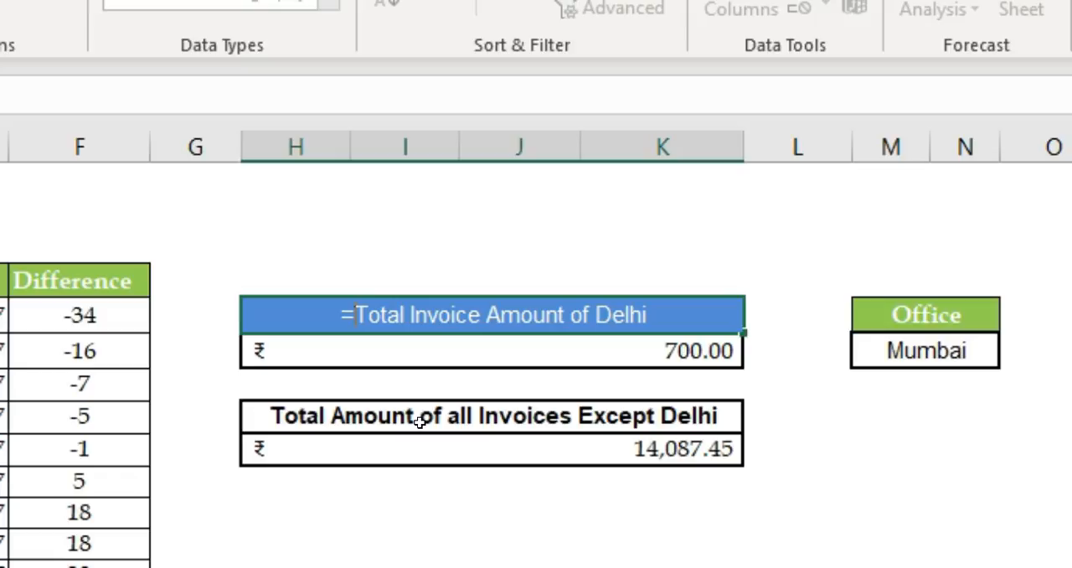
type("\"")
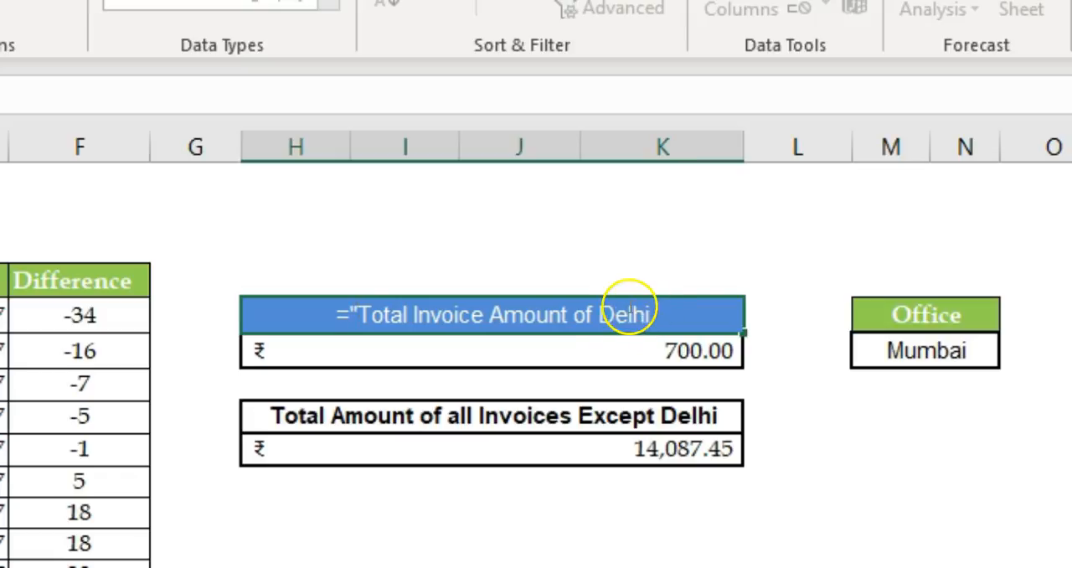
left_click(602, 311)
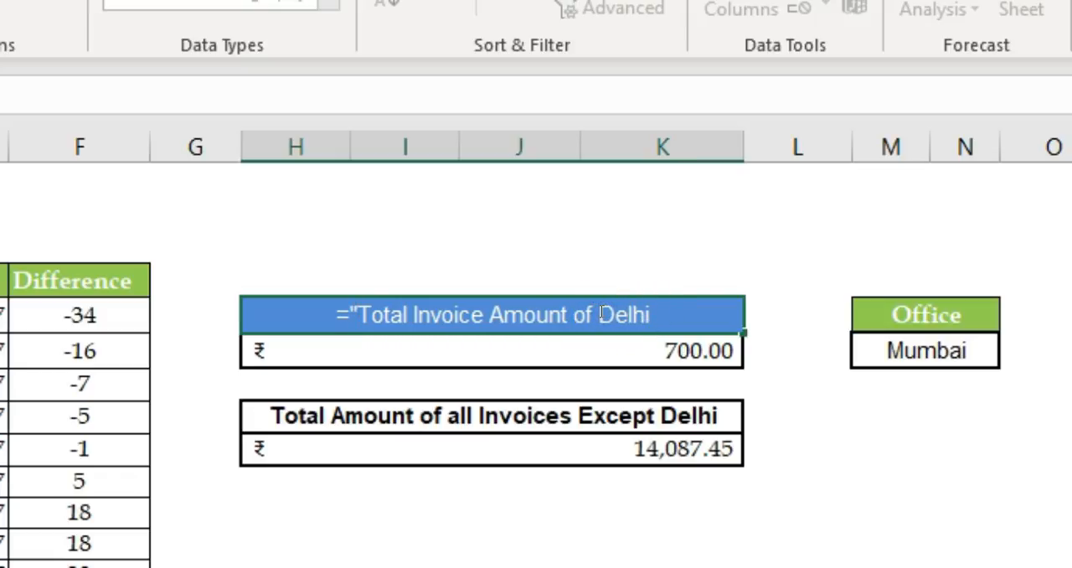
left_click(690, 316)
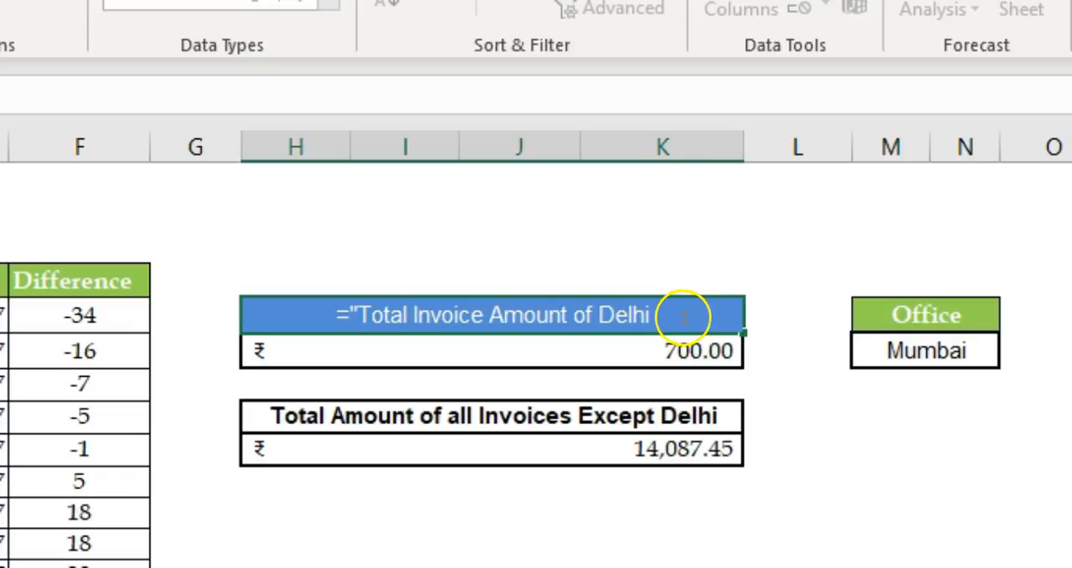
key("BackSpace")
key("BackSpace")
key("BackSpace")
key("BackSpace")
key("BackSpace")
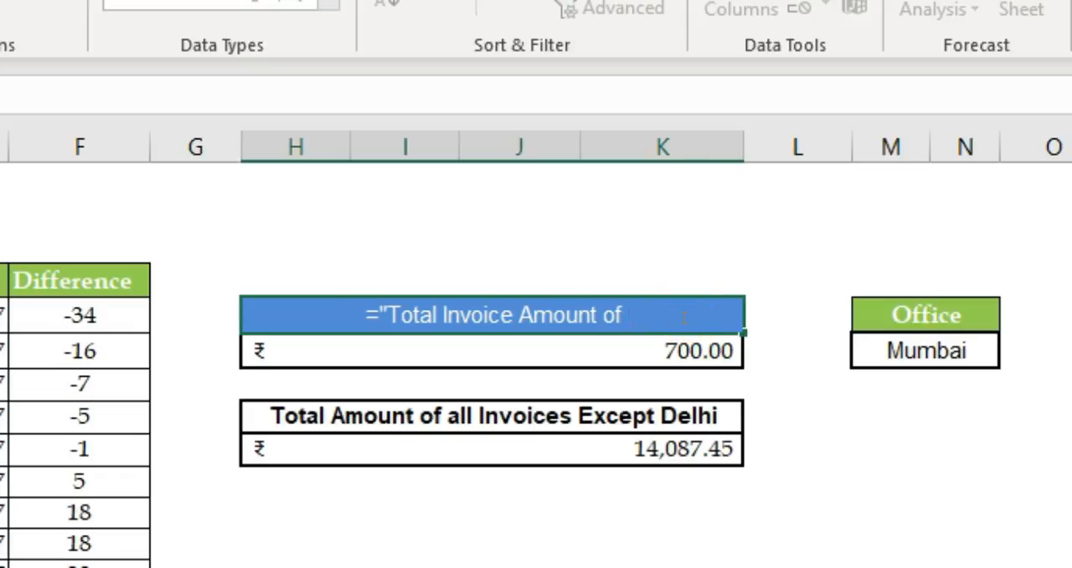
type("\"")
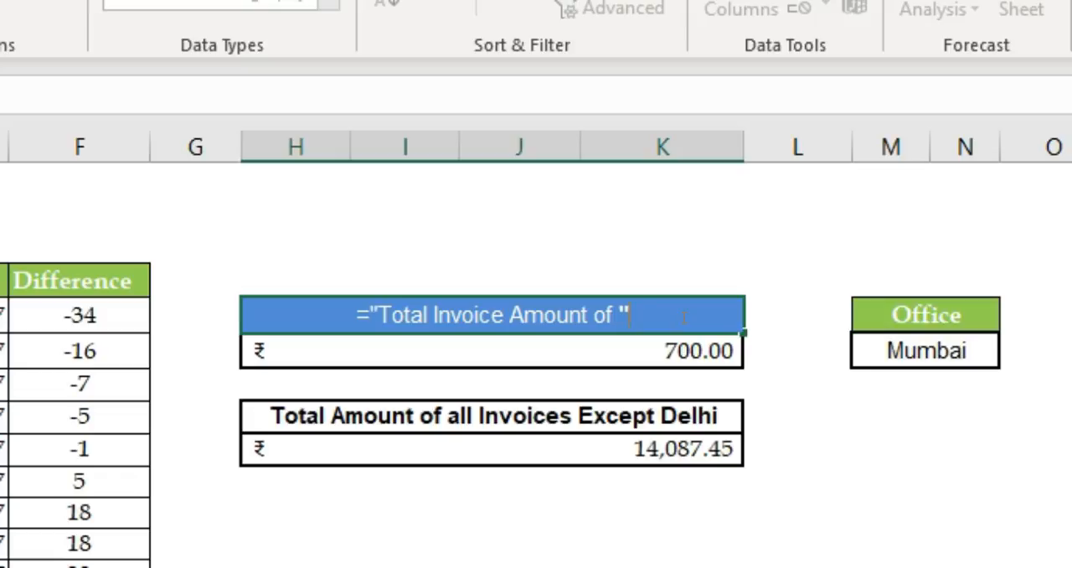
type("&")
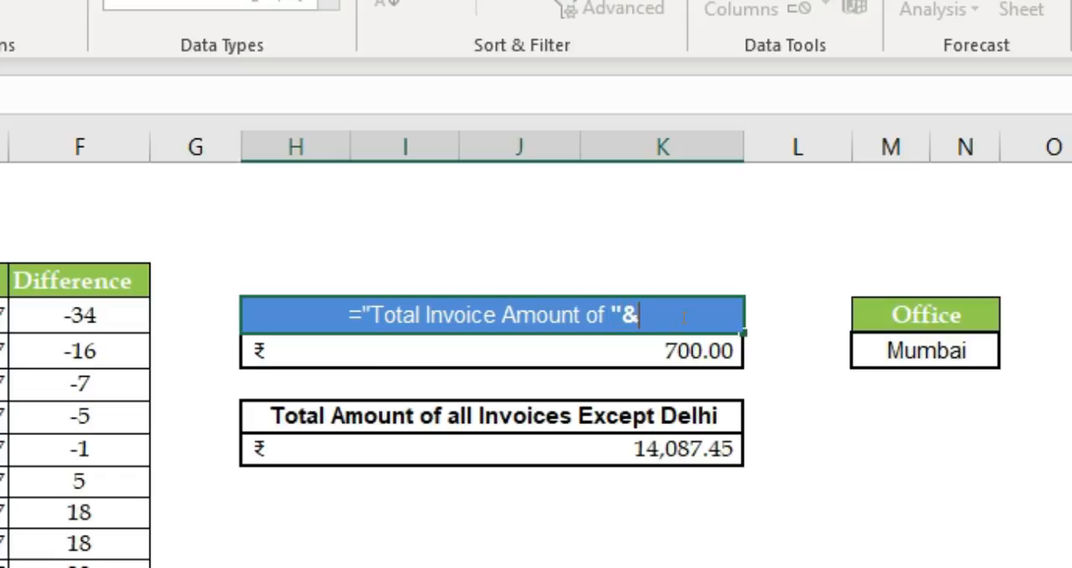
left_click(922, 352)
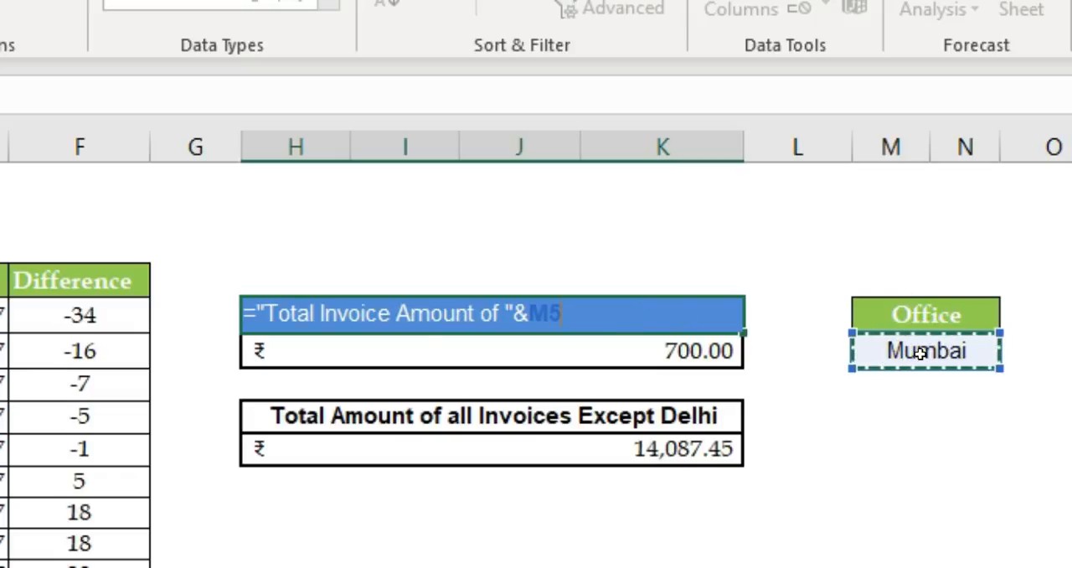
key("Return")
key("Up")
left_click(534, 314)
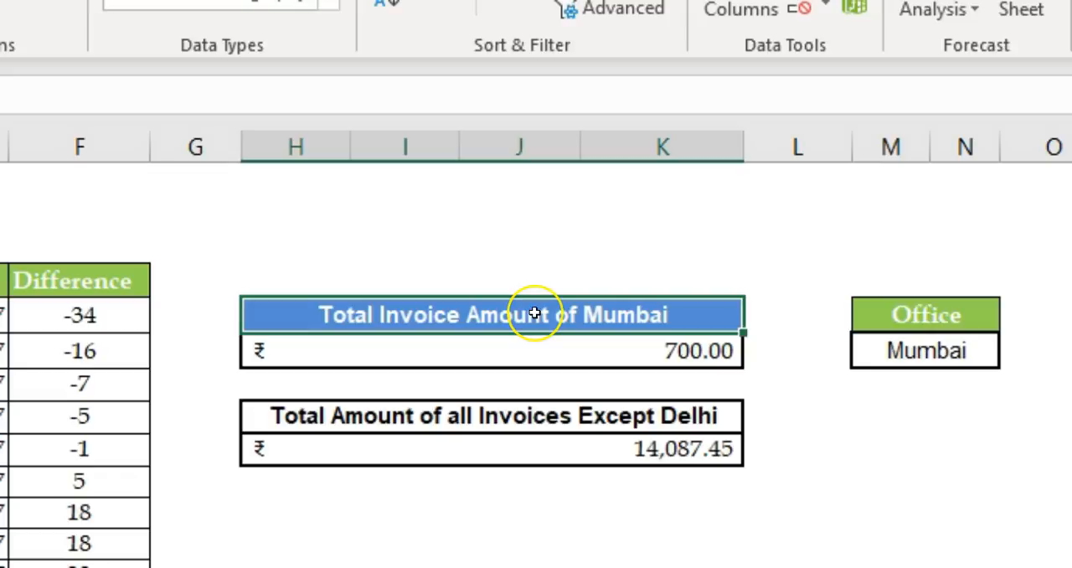
Step: Switch the office selected in M5 back to Delhi
left_click(889, 356)
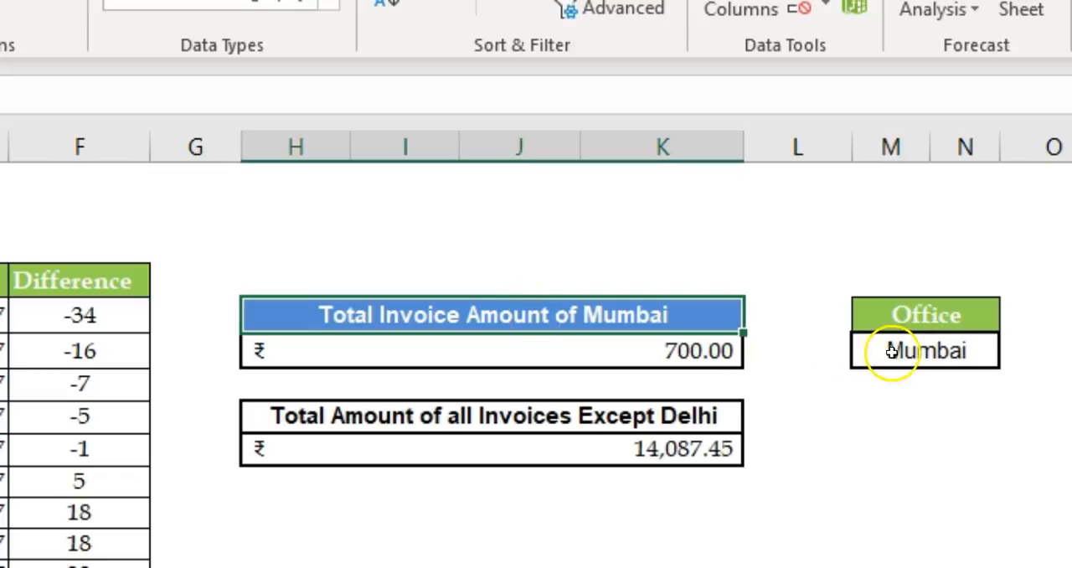
left_click(1013, 354)
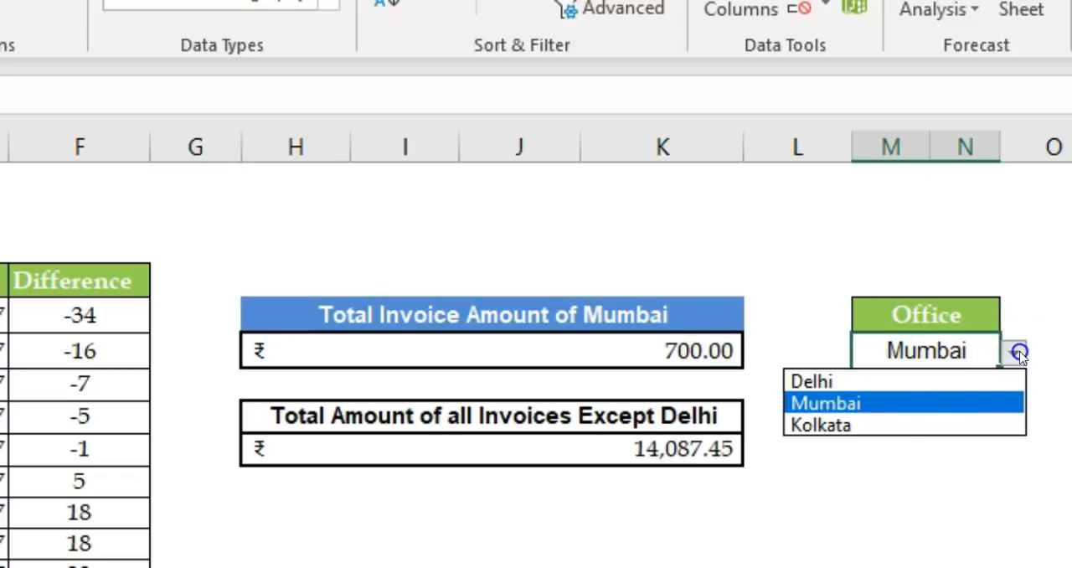
left_click(925, 381)
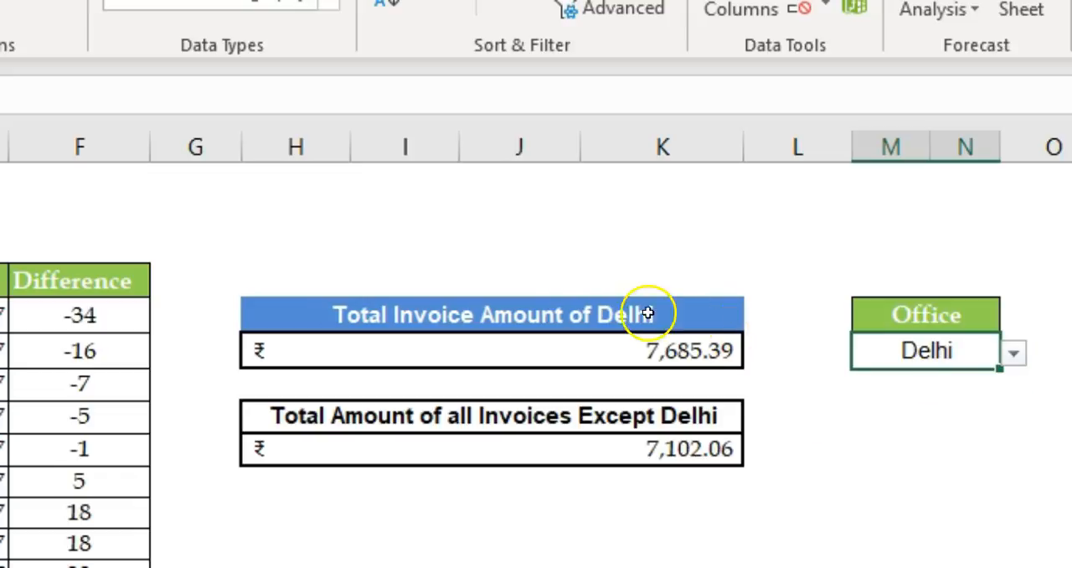
Step: Turn the "Total Amount of all Invoices Except Delhi" heading into the formula ="Total Amount of all Invoices Except "&M5
double_click(641, 419)
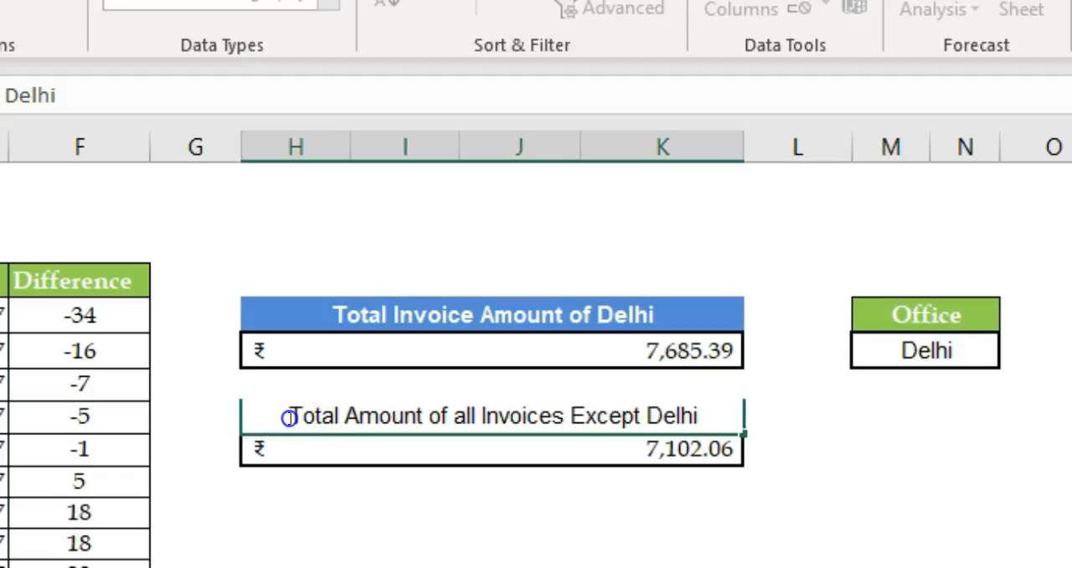
type("=\"")
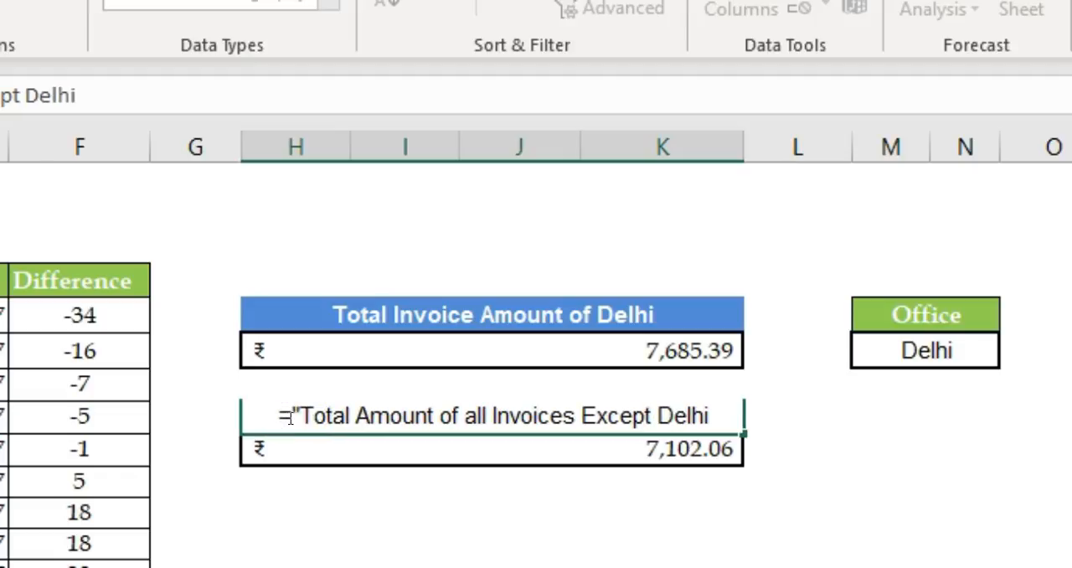
left_click(717, 411)
key("BackSpace")
key("BackSpace")
key("BackSpace")
key("BackSpace")
key("BackSpace")
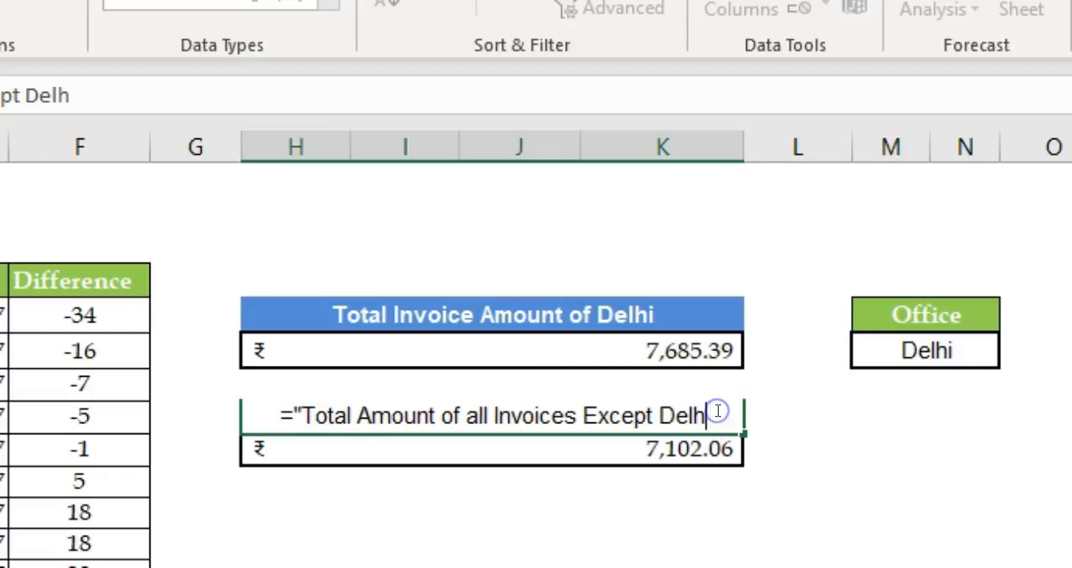
type("\"&")
left_click(893, 351)
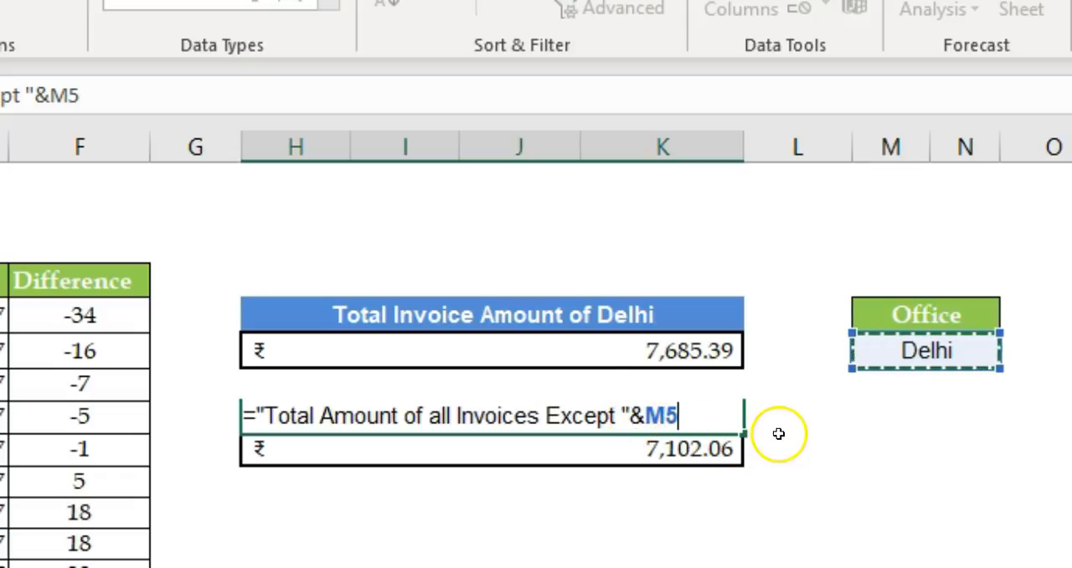
key("Return")
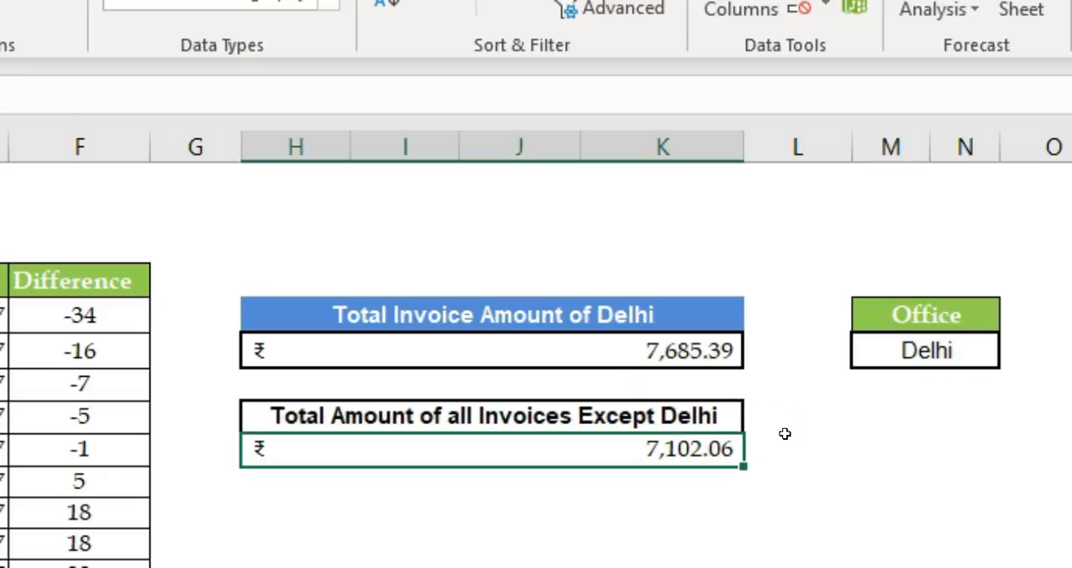
Step: Test both headings and totals by switching the selected office to Mumbai and finally to Kolkata
left_click(964, 348)
left_click(1011, 359)
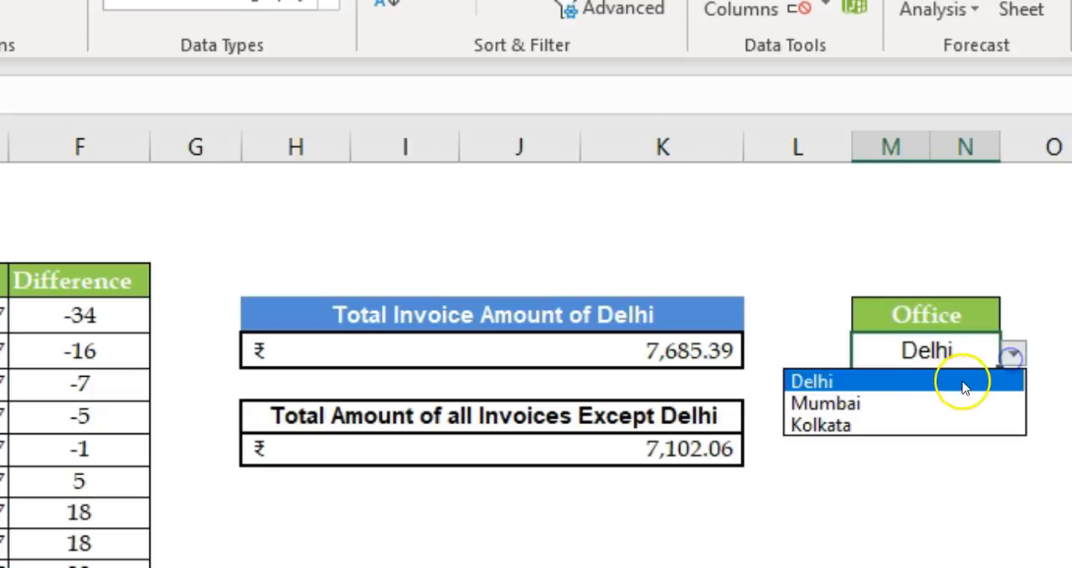
left_click(933, 399)
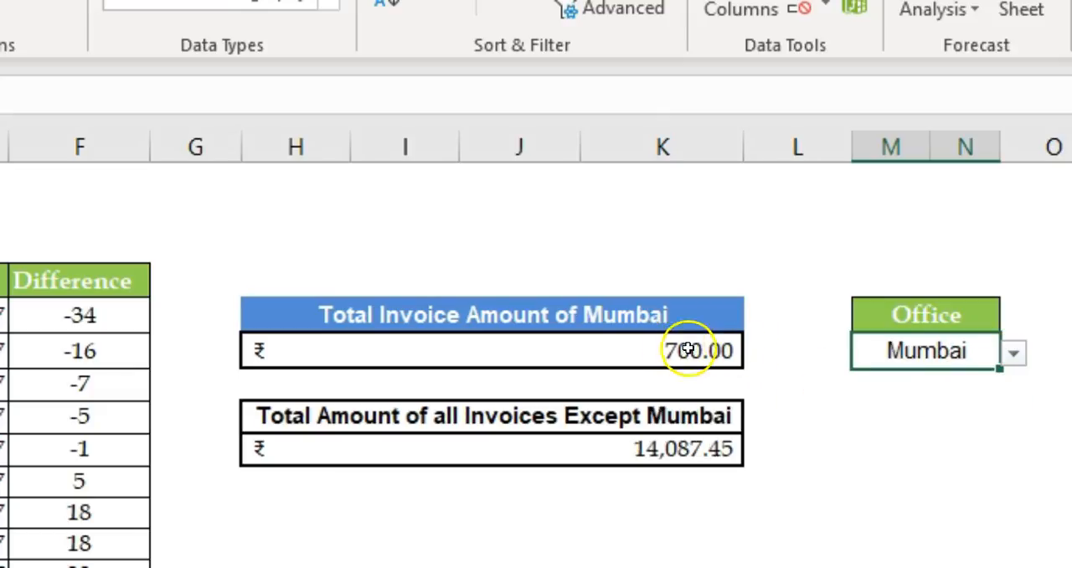
left_click(1011, 358)
left_click(886, 424)
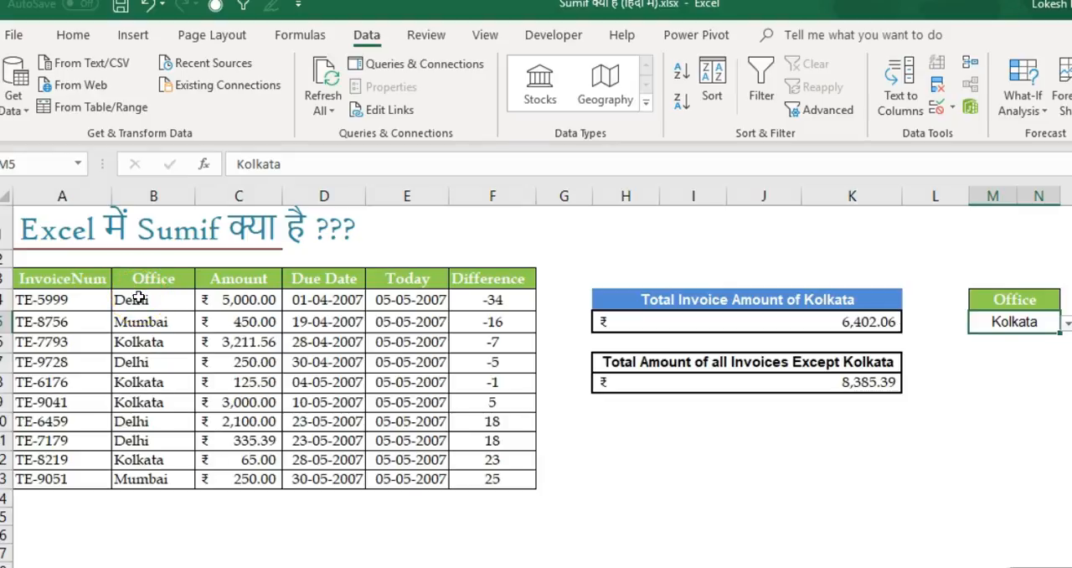
Step: Start a new conditional formatting rule for the Office and Amount data in B4:C13 that uses a formula to determine which cells to format
left_click_drag(138, 299, 221, 485)
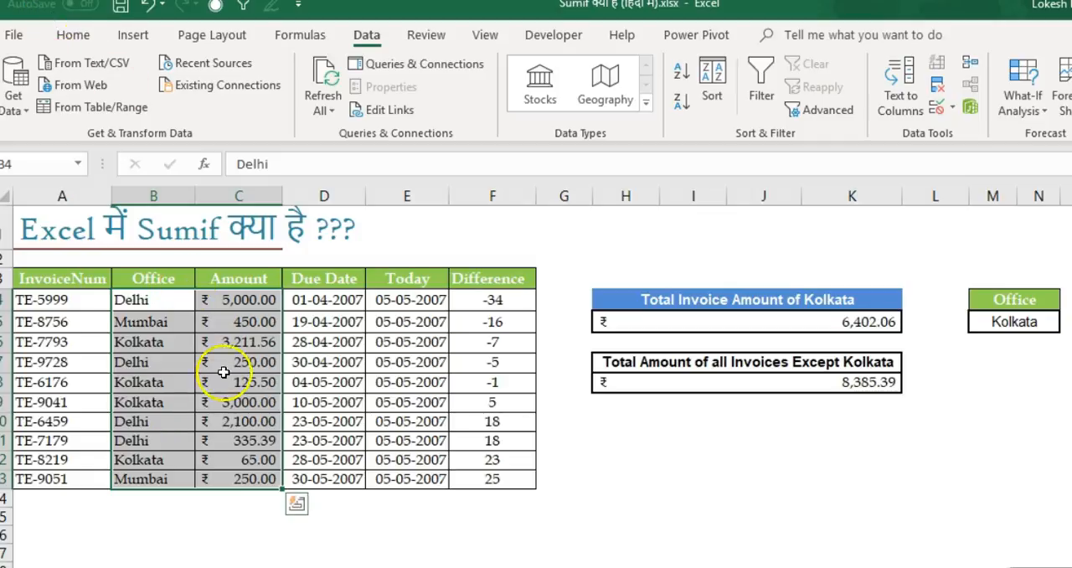
left_click(74, 37)
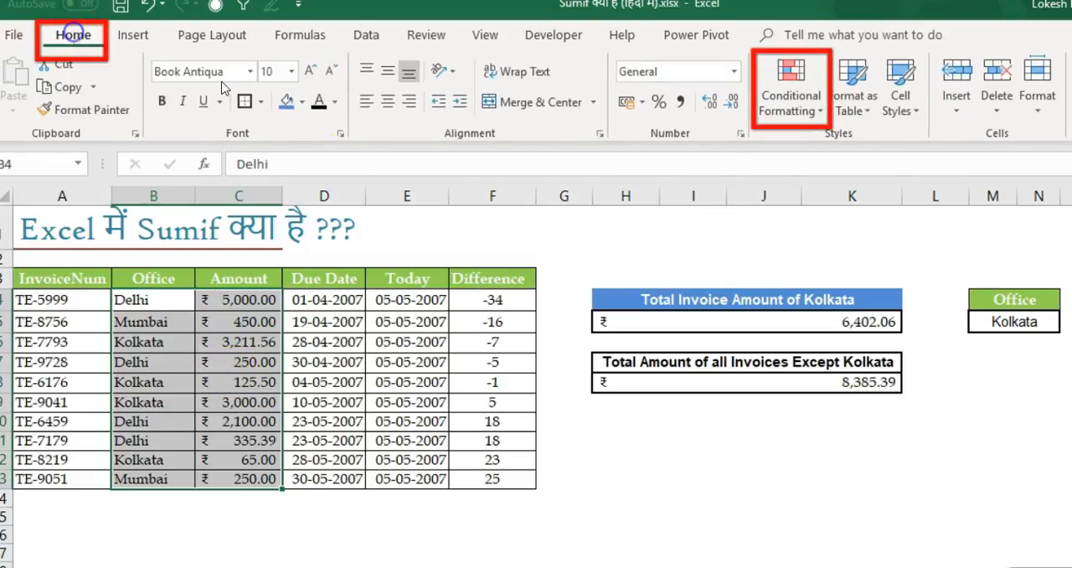
left_click(799, 100)
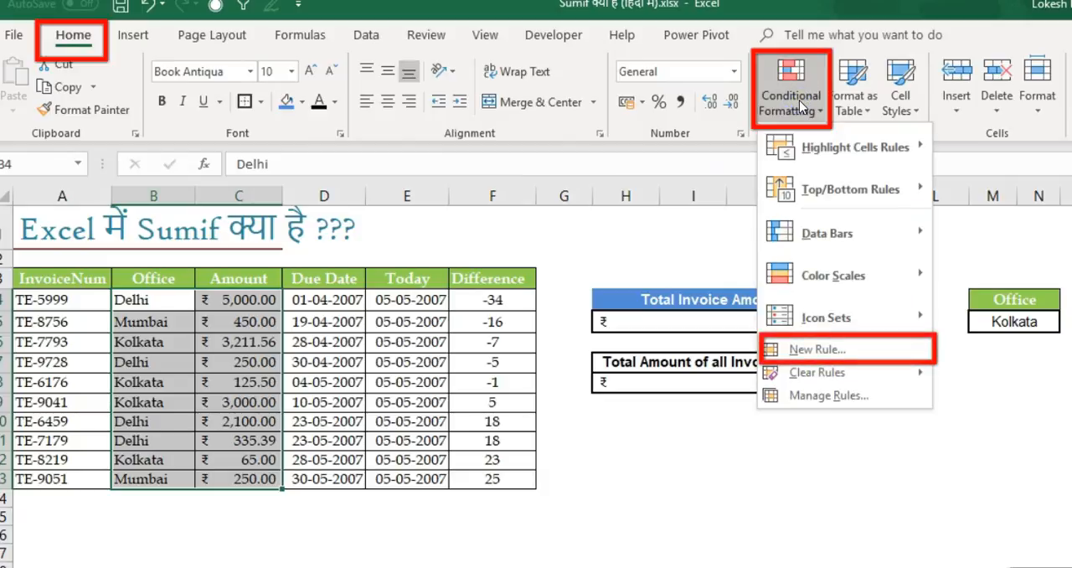
left_click(821, 350)
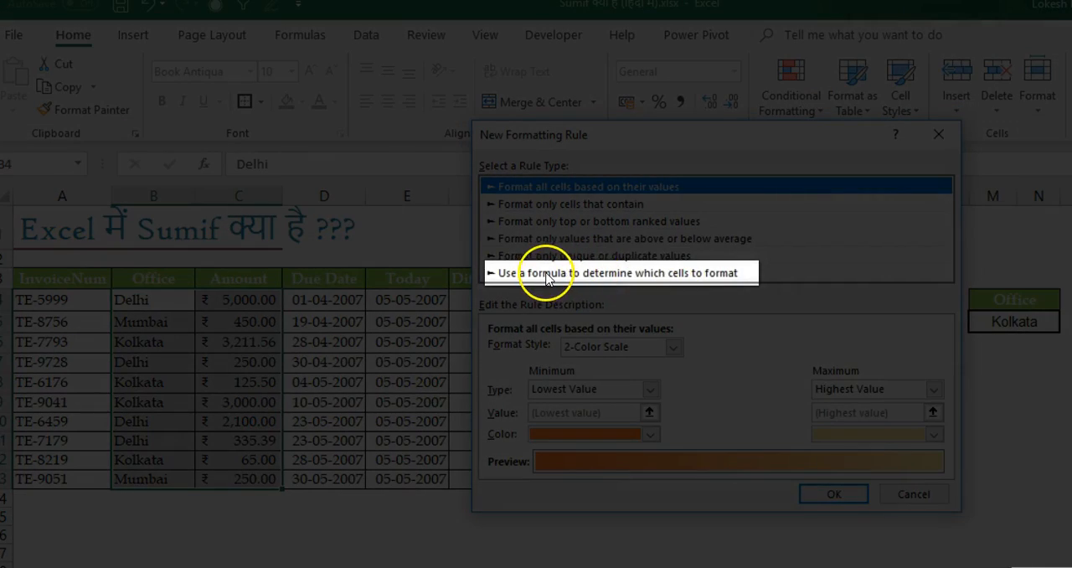
left_click(546, 275)
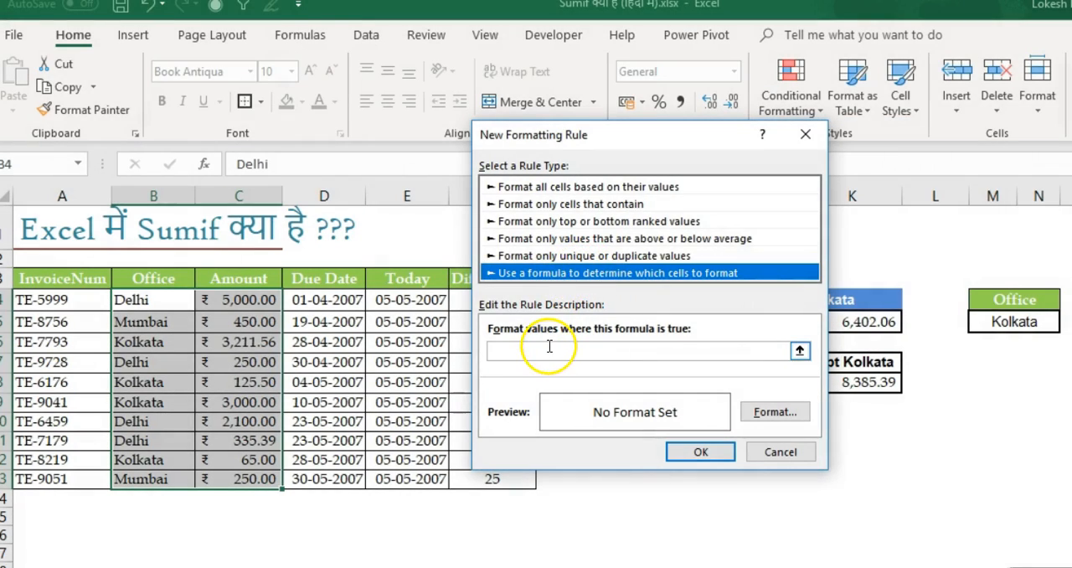
Step: Set the rule's formula to =$B4=$M$5 so it compares each row's office with the selected office
left_click(550, 346)
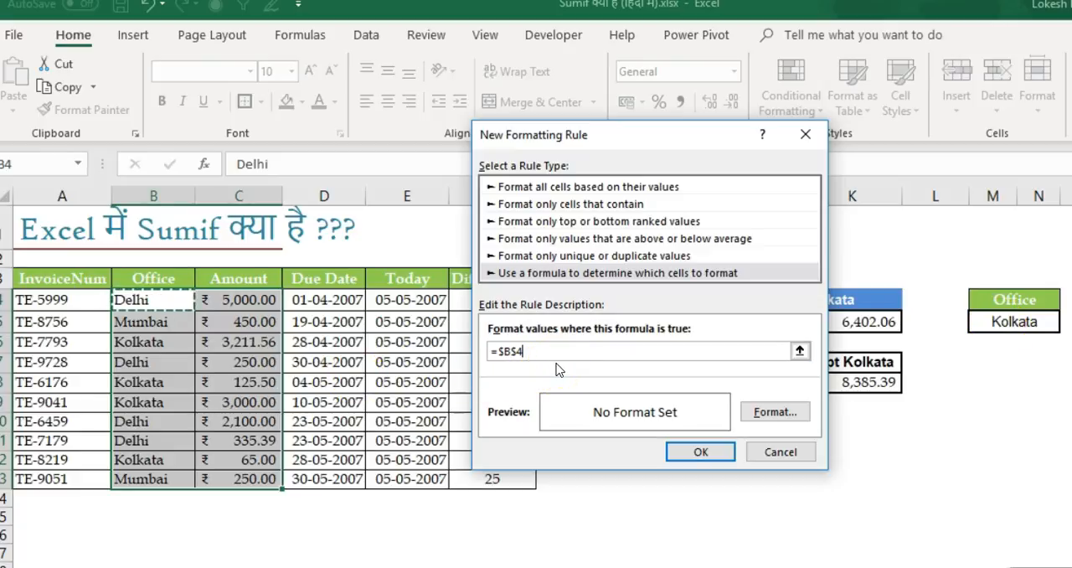
left_click(525, 352)
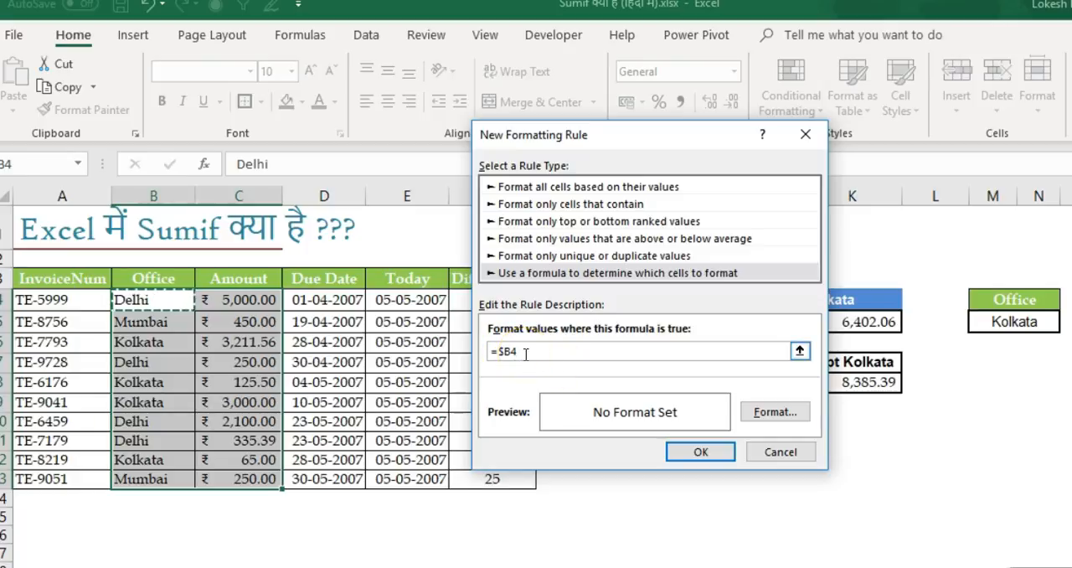
type("=")
left_click(1014, 322)
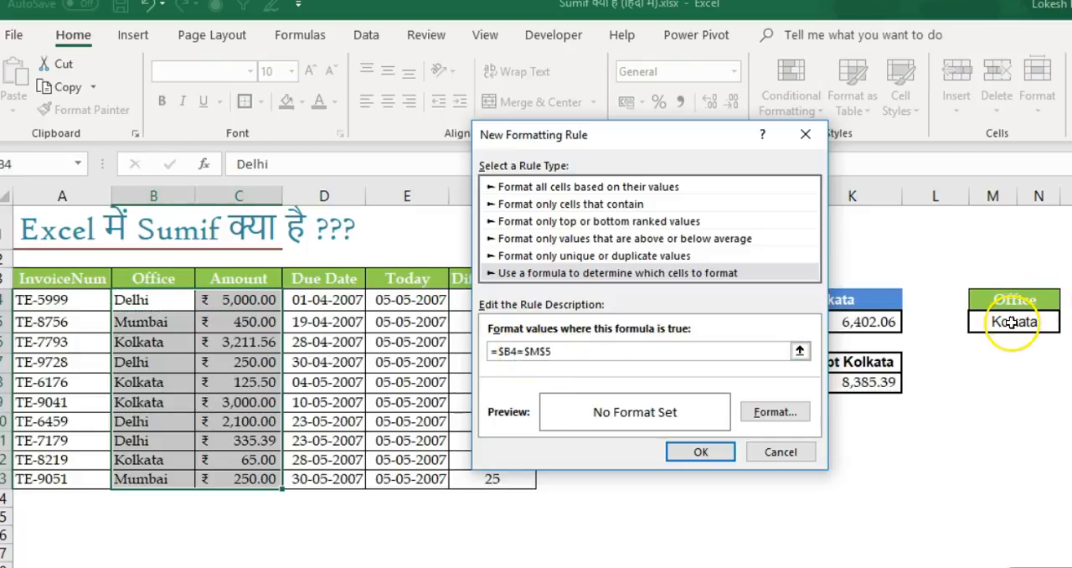
Step: Give the formatting rule a light green background fill and apply it to the Office and Amount data
left_click(771, 413)
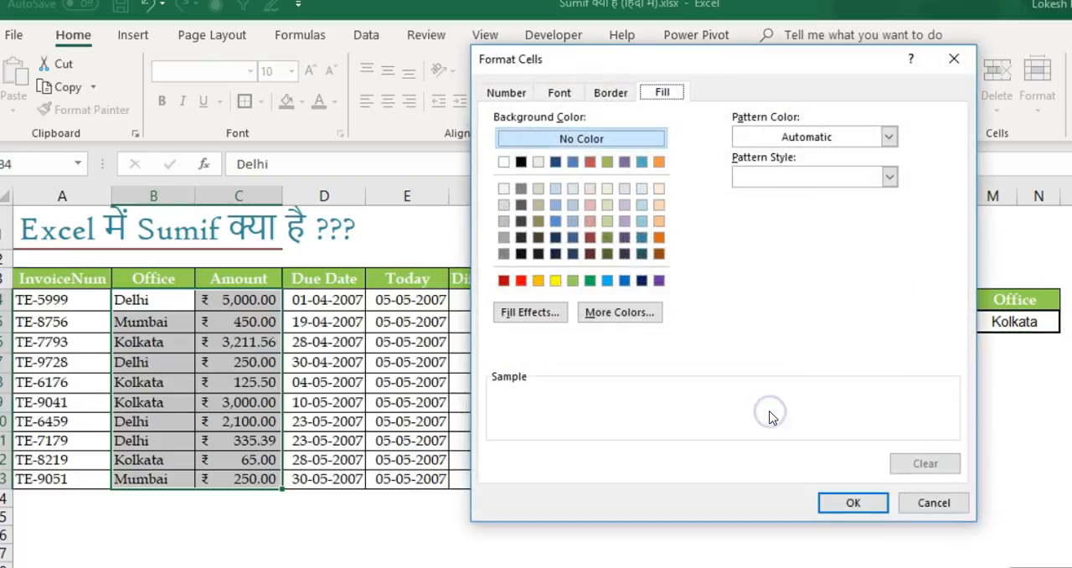
left_click(573, 281)
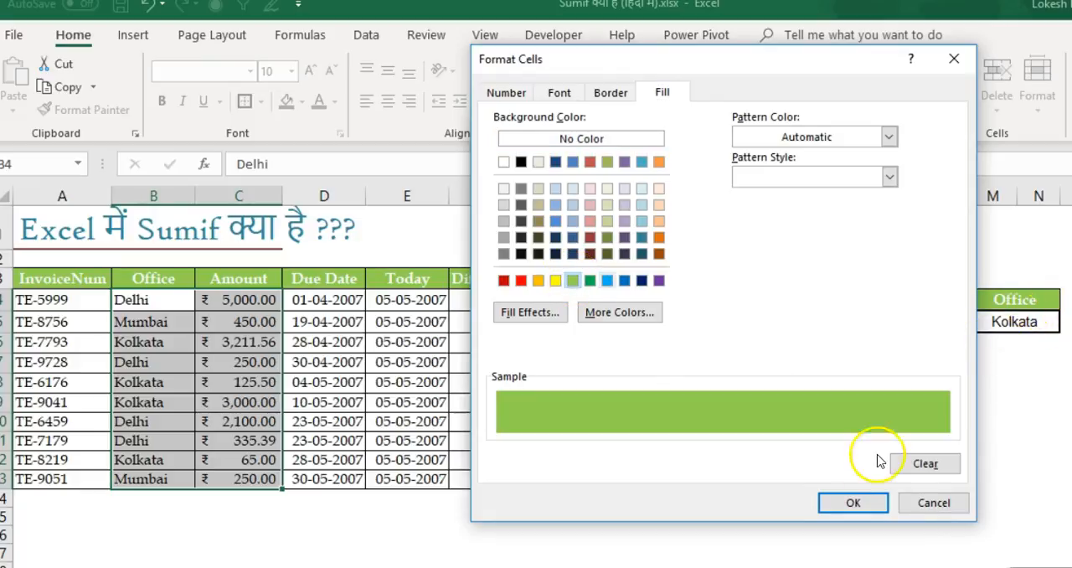
left_click(864, 500)
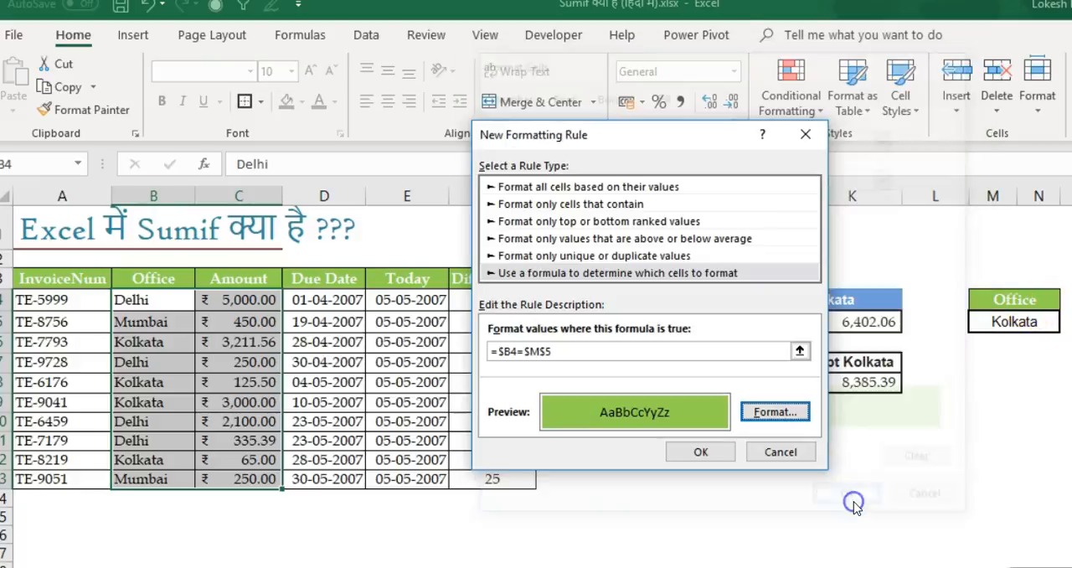
left_click(702, 453)
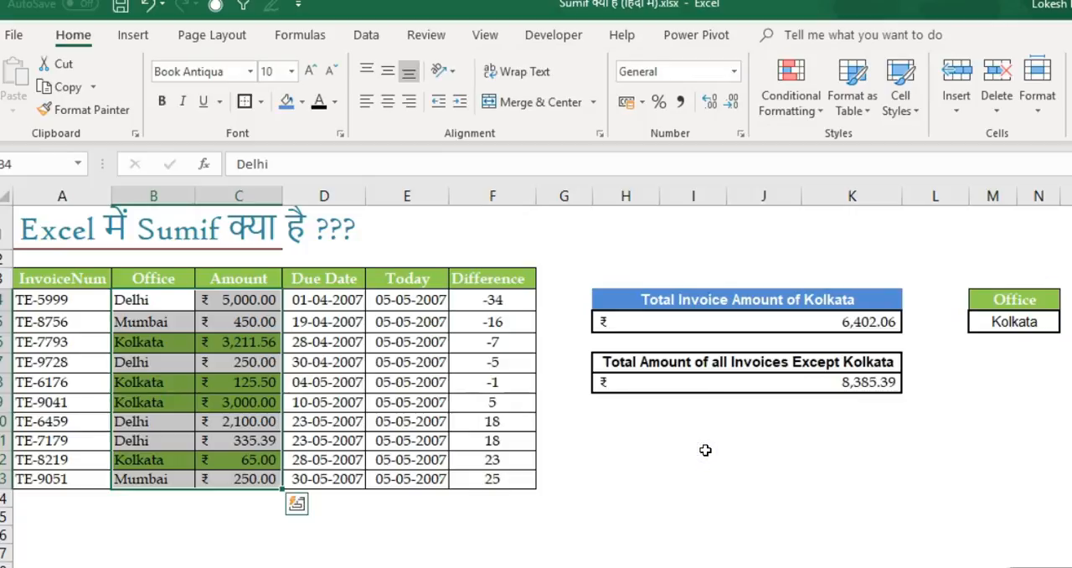
Step: Test the conditional highlighting by switching the selected office in M5 to Delhi and finally to Mumbai
left_click(1003, 322)
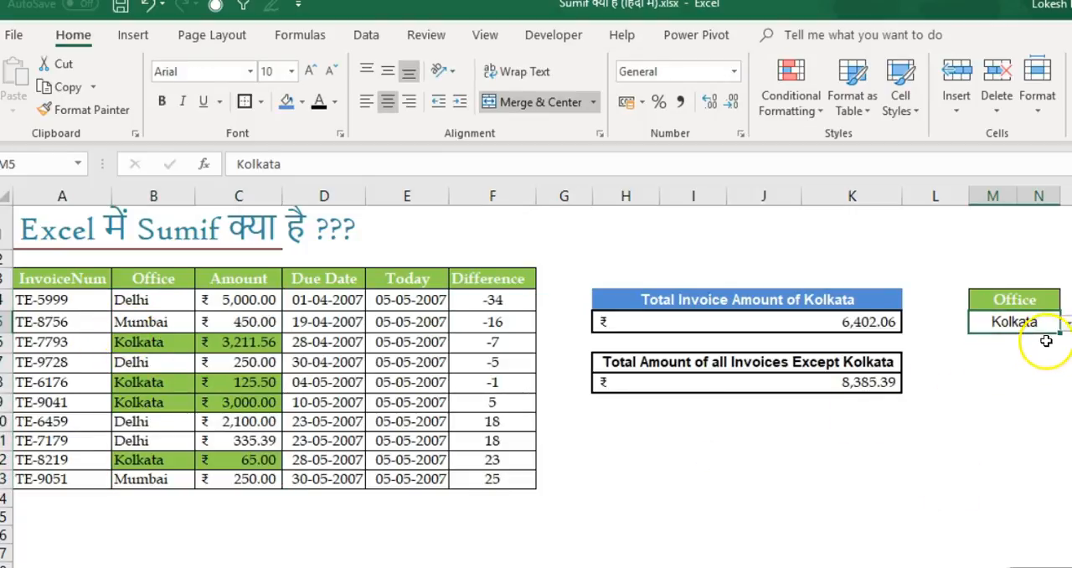
left_click(1067, 323)
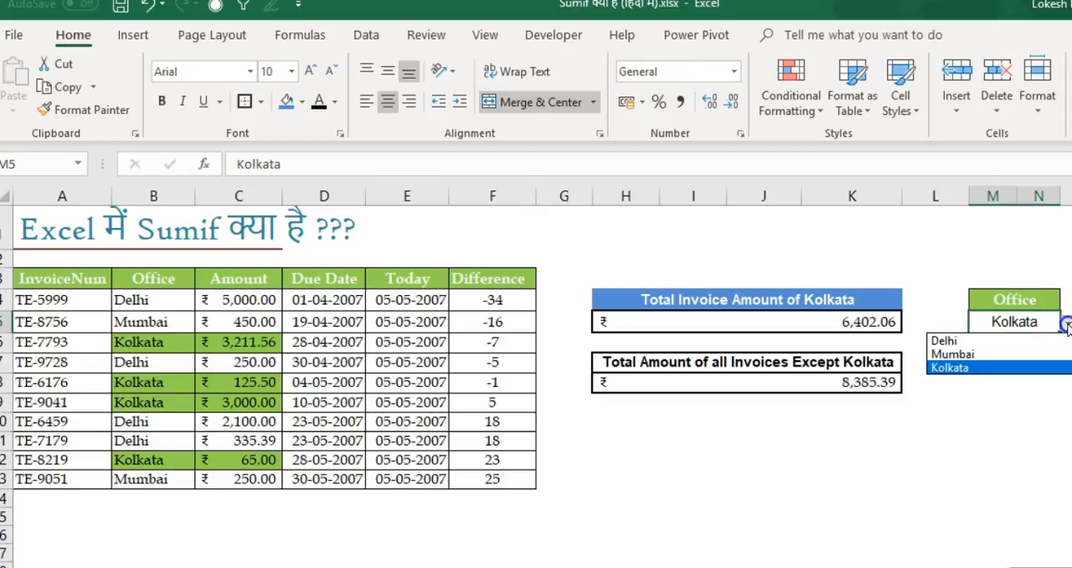
left_click(1022, 340)
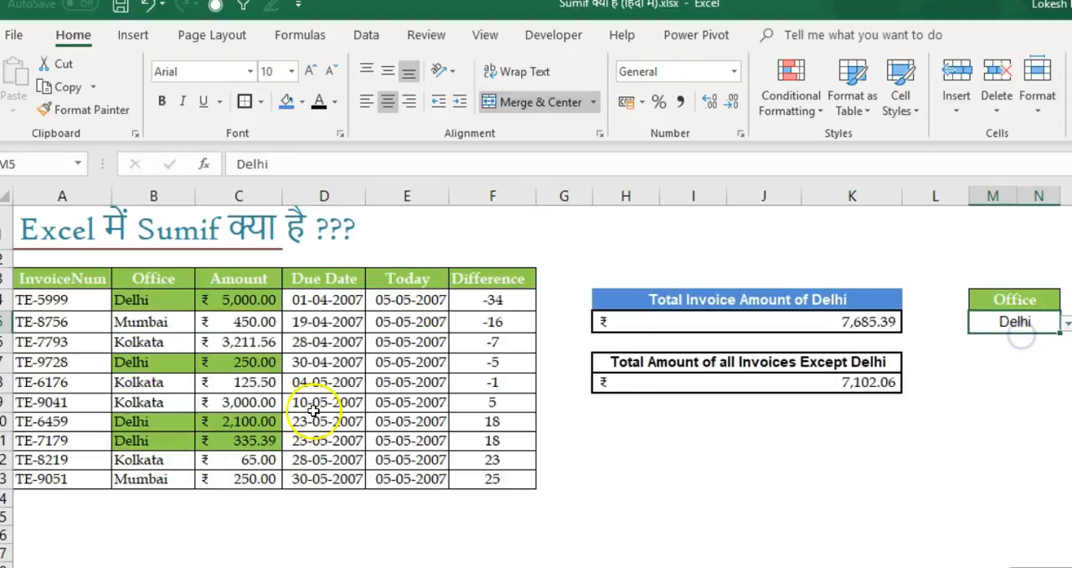
left_click(1068, 323)
left_click(1001, 351)
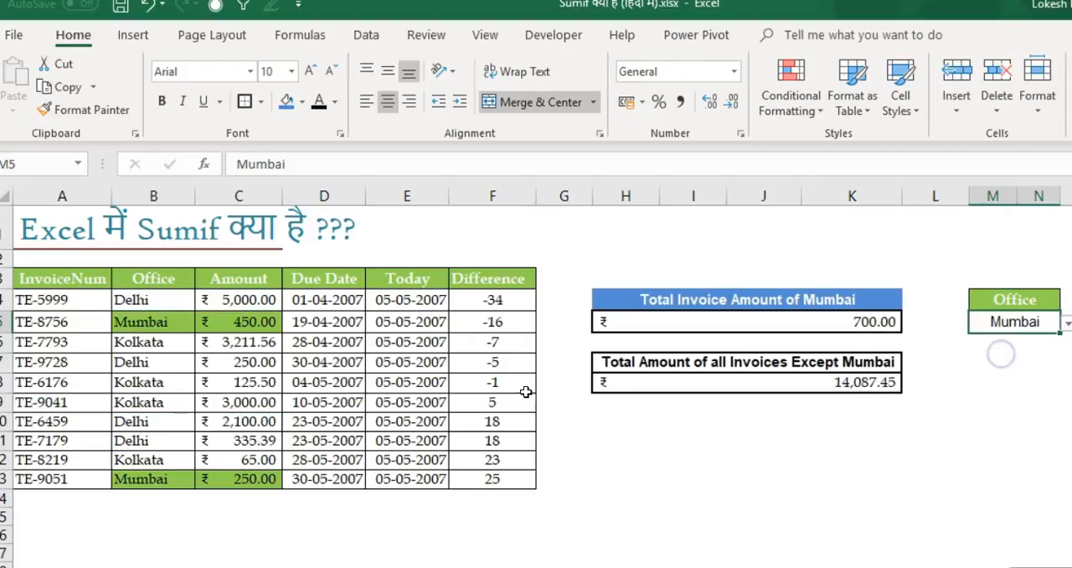
left_click(52, 278)
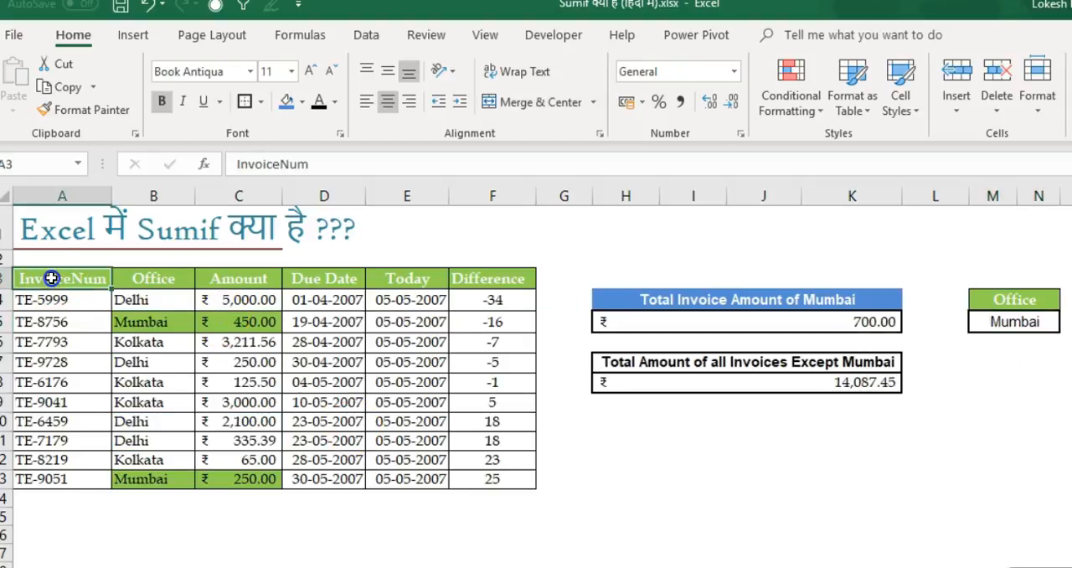